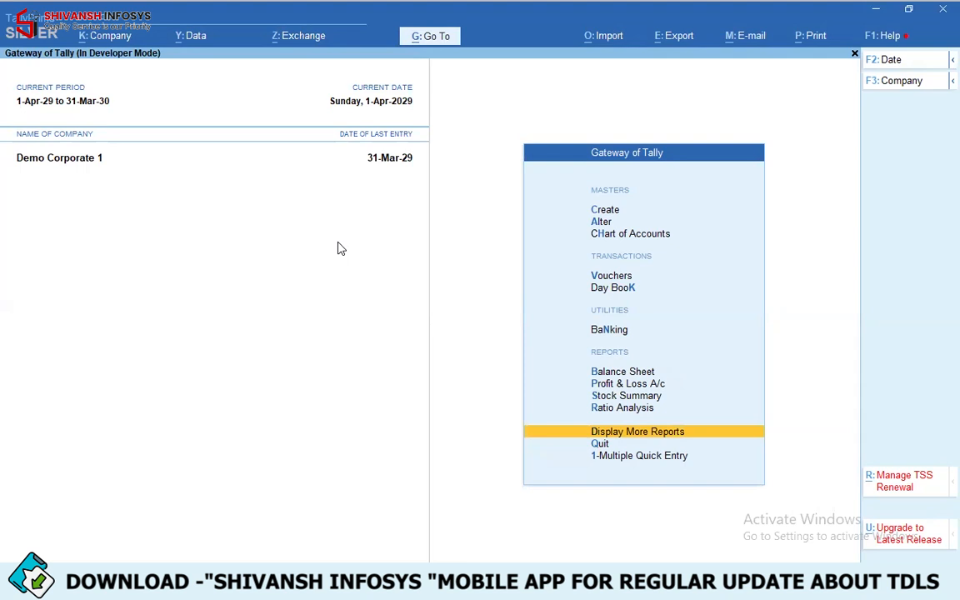
key(ctrl+alt+t)
click(907, 184)
key(Escape)
key(Escape)
Open the Multiple Quick Entry screen for Demo Corporate 1
key(Down)
key(Down)
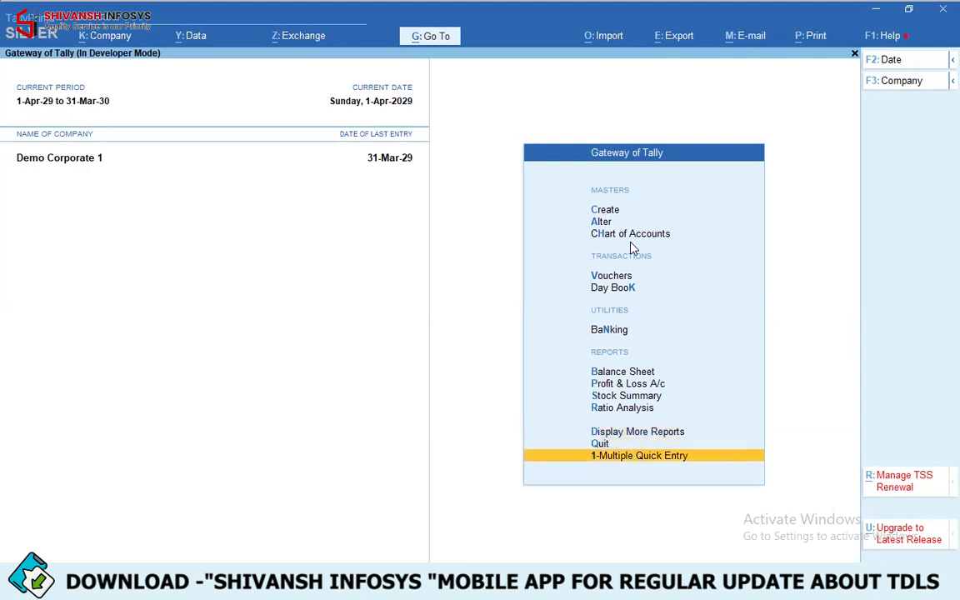
key(Return)
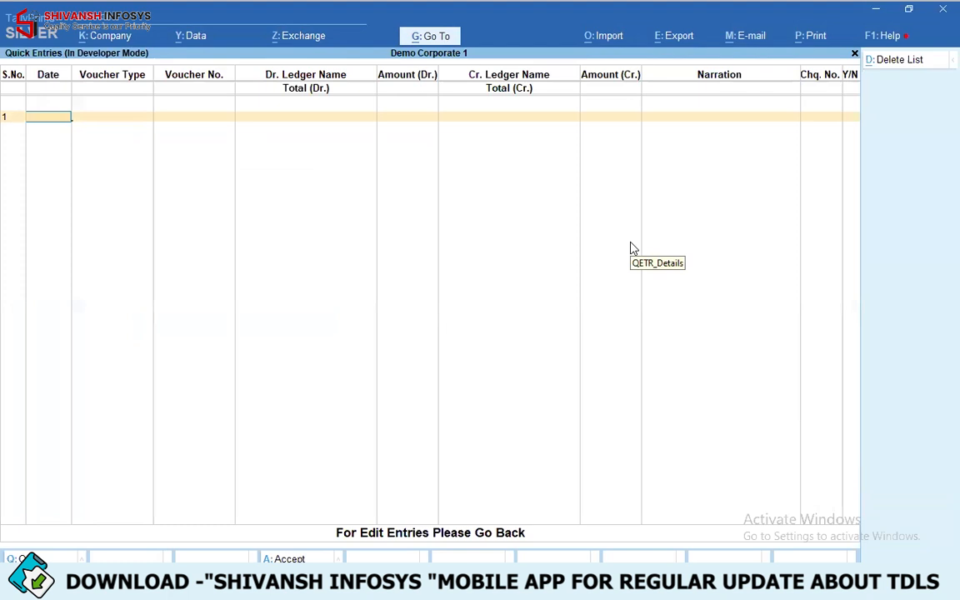
Start the first entry row with date 1-4-2029, voucher type Journal and voucher number 11
text(1-4)
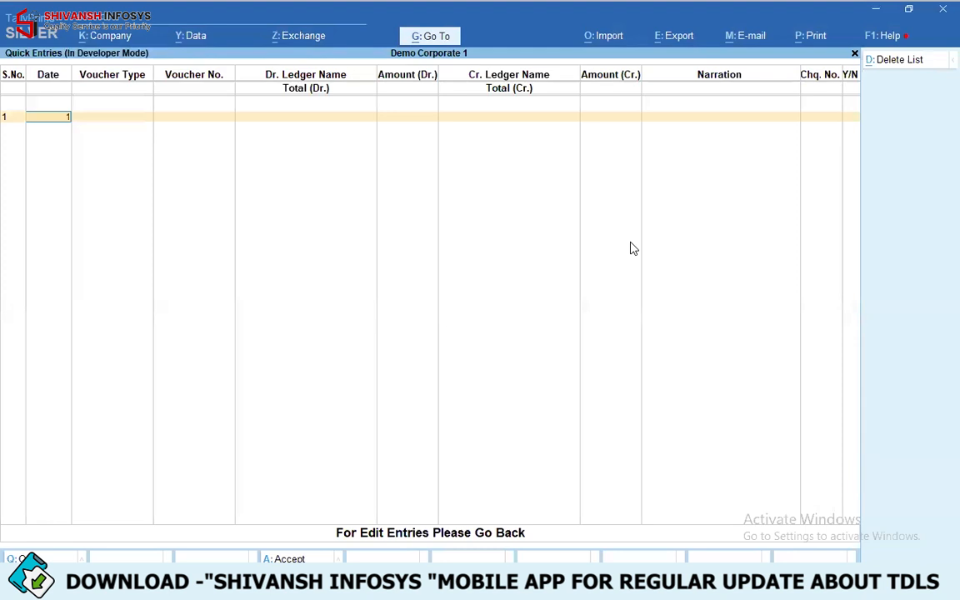
key(Return)
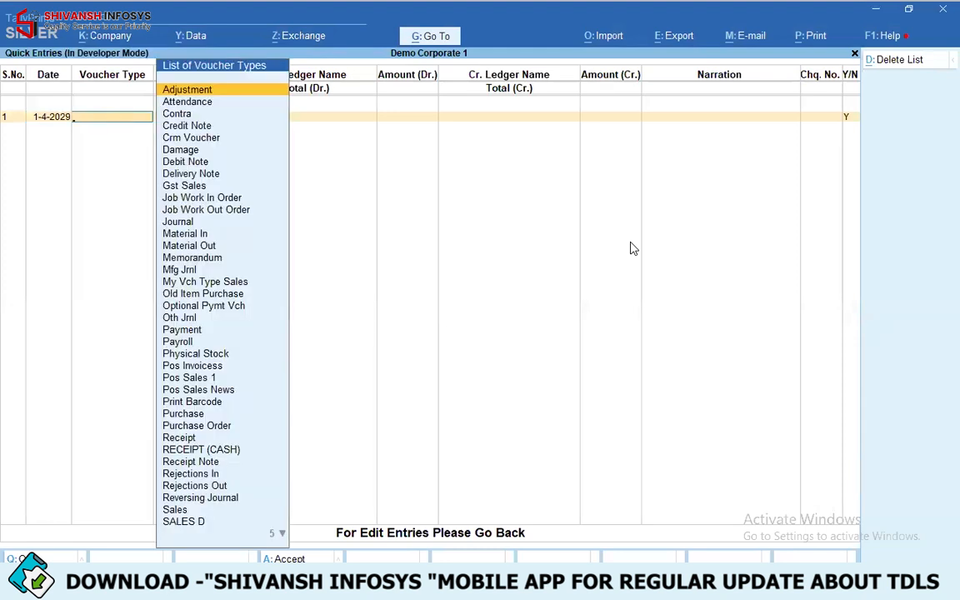
text(jou)
key(Return)
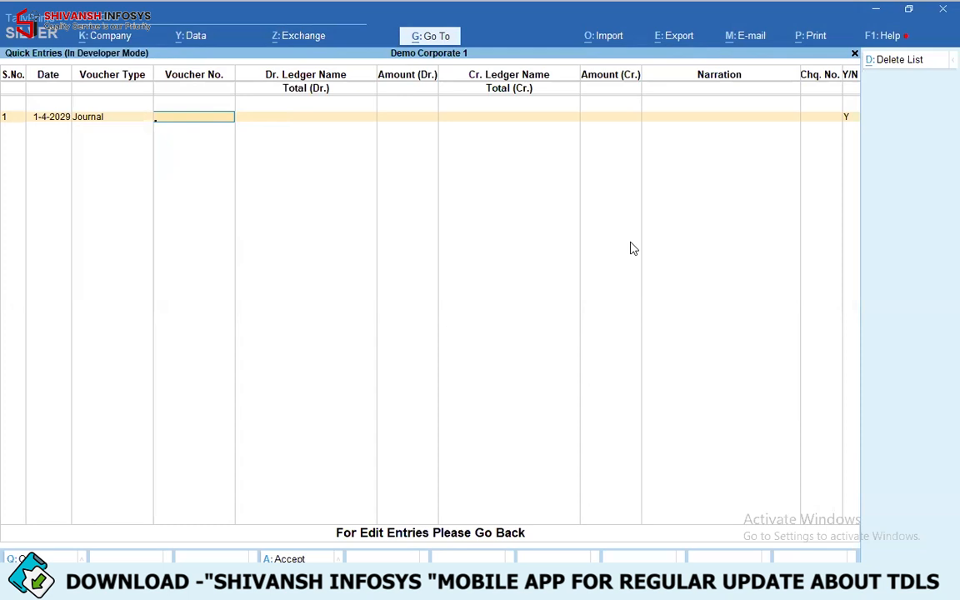
text(11)
key(Return)
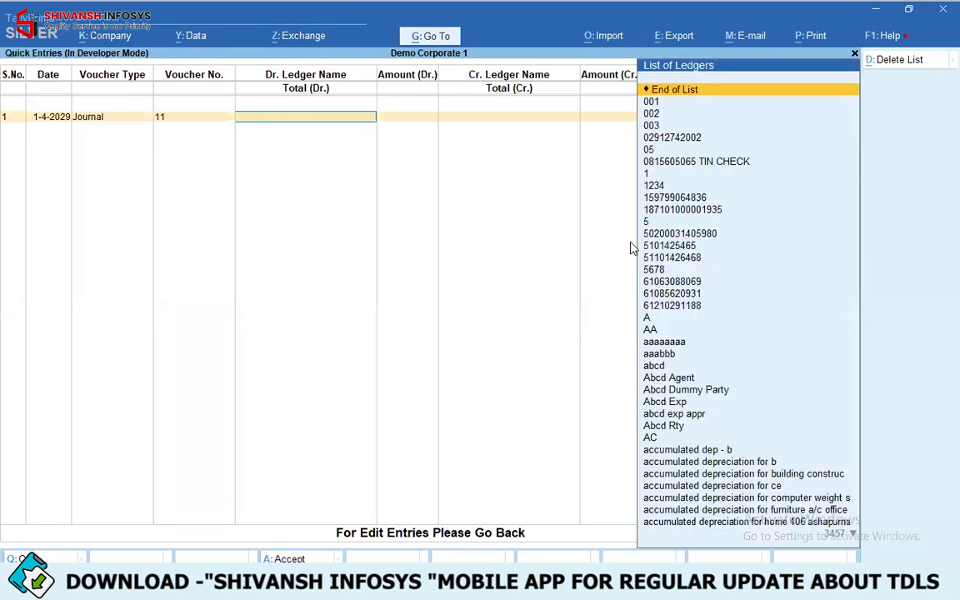
text(Cust)
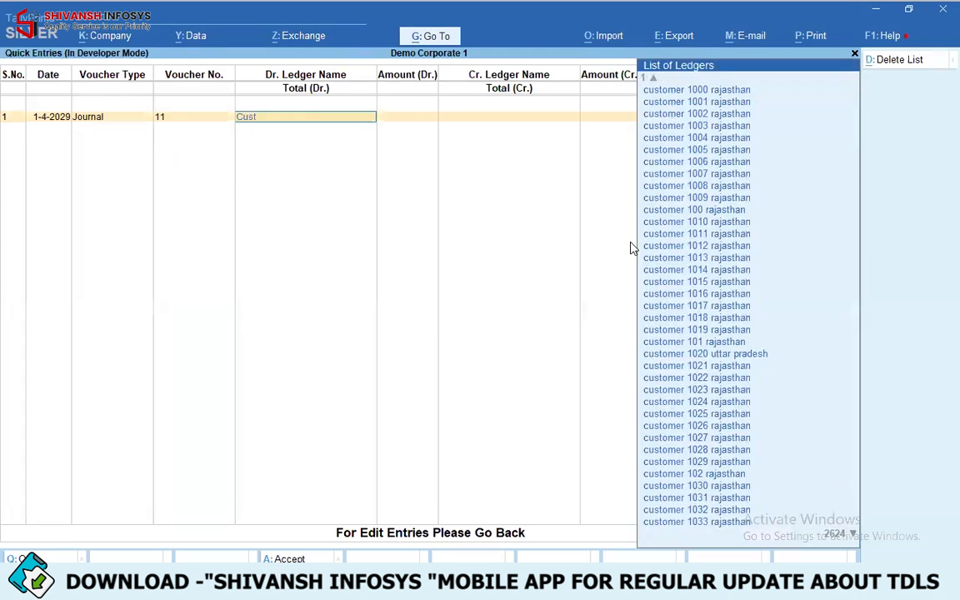
key(BackSpace)
key(BackSpace)
key(BackSpace)
key(BackSpace)
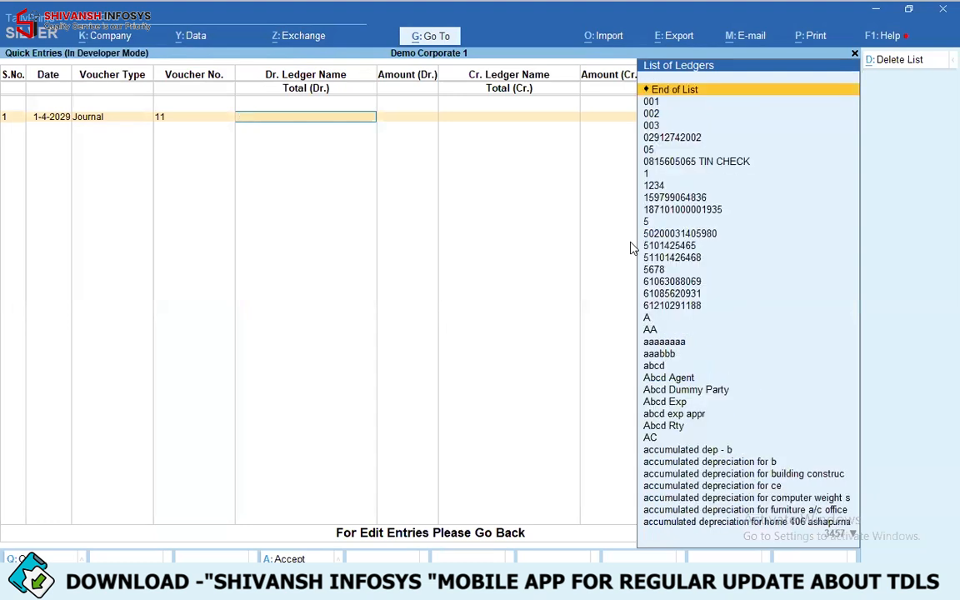
Debit the discount ledger with 5,000 in row 1 and finish the row without a narration or cheque number
text(Disc)
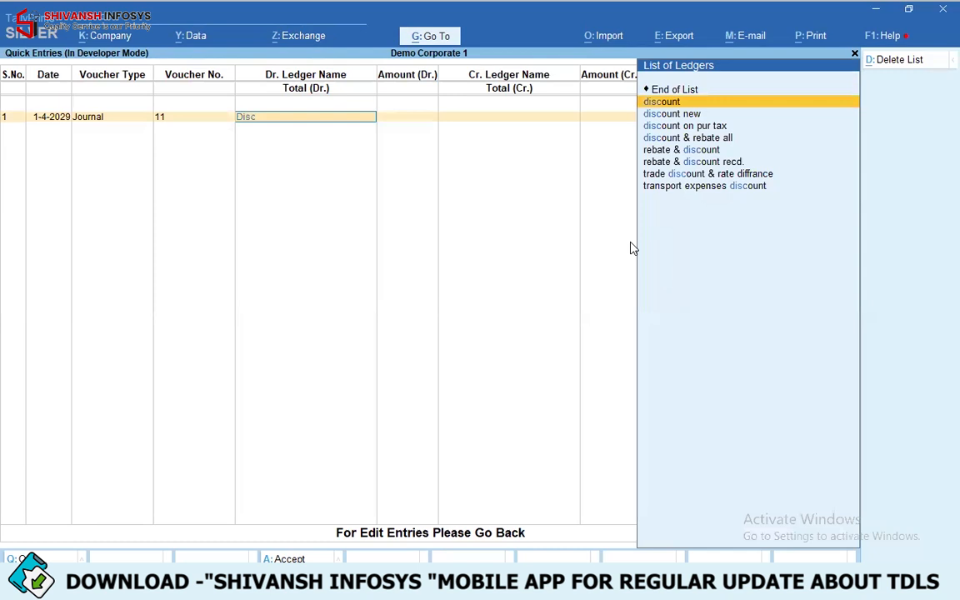
key(Return)
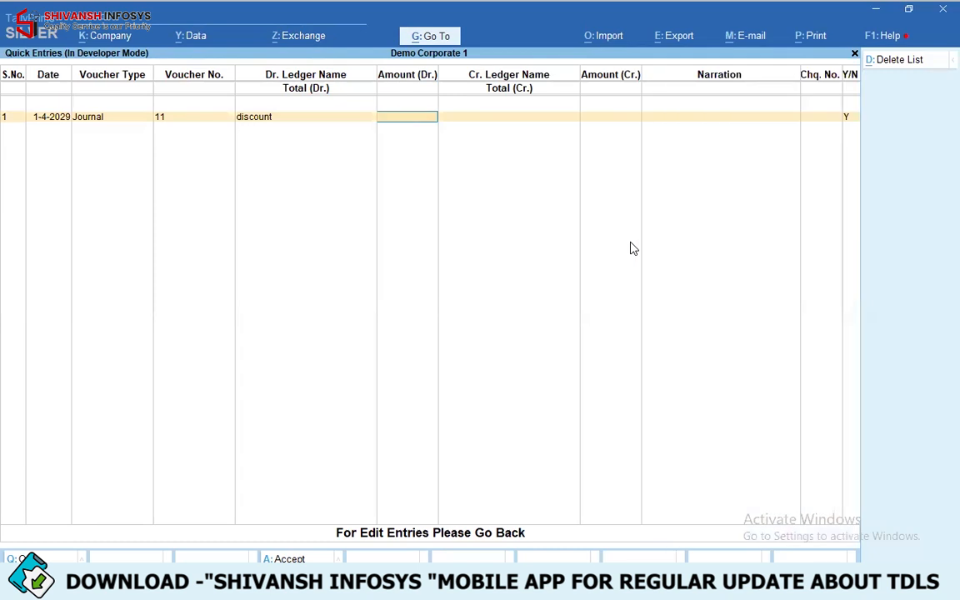
text(5000)
key(Return)
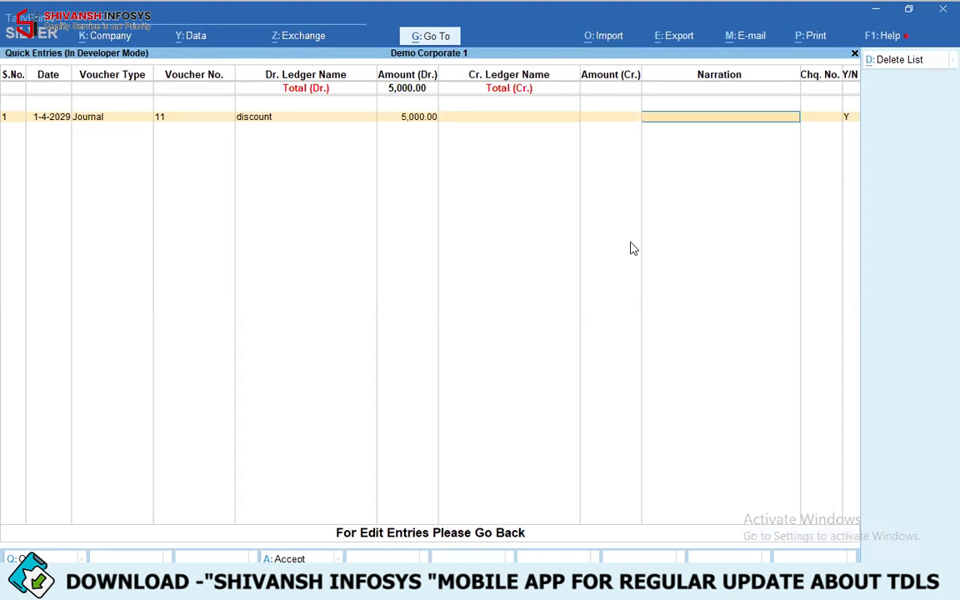
key(Return)
key(Return)
key(Return)
Start row 2 with date 1-4-2029, type Journal and voucher number 11, choosing End of List as the debit ledger
text(1)
key(Return)
key(Return)
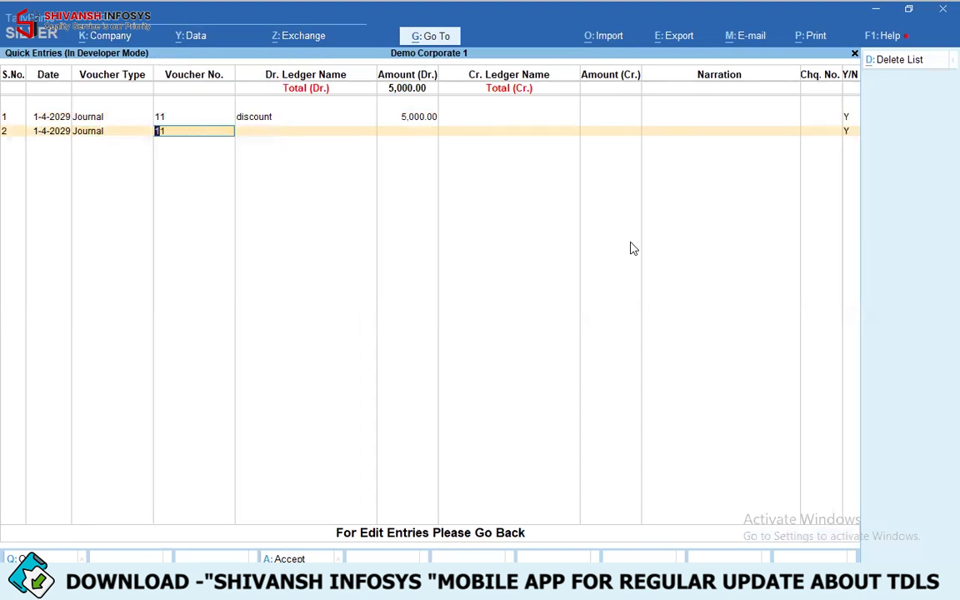
key(Return)
key(Return)
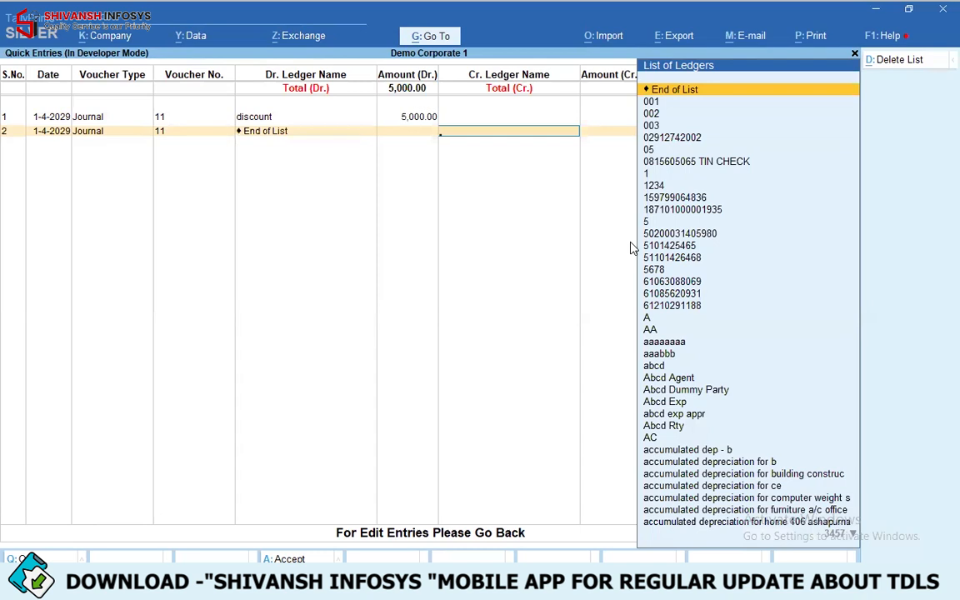
Credit the customer 1000 rajasthan ledger with 1,500 in row 2 and finish the row
text(Cust)
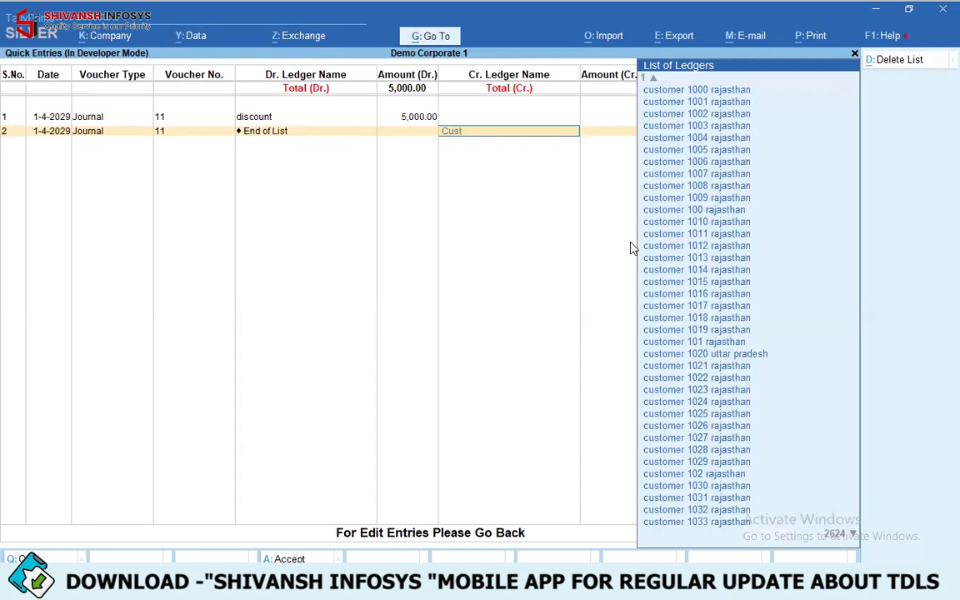
key(Return)
text(1)
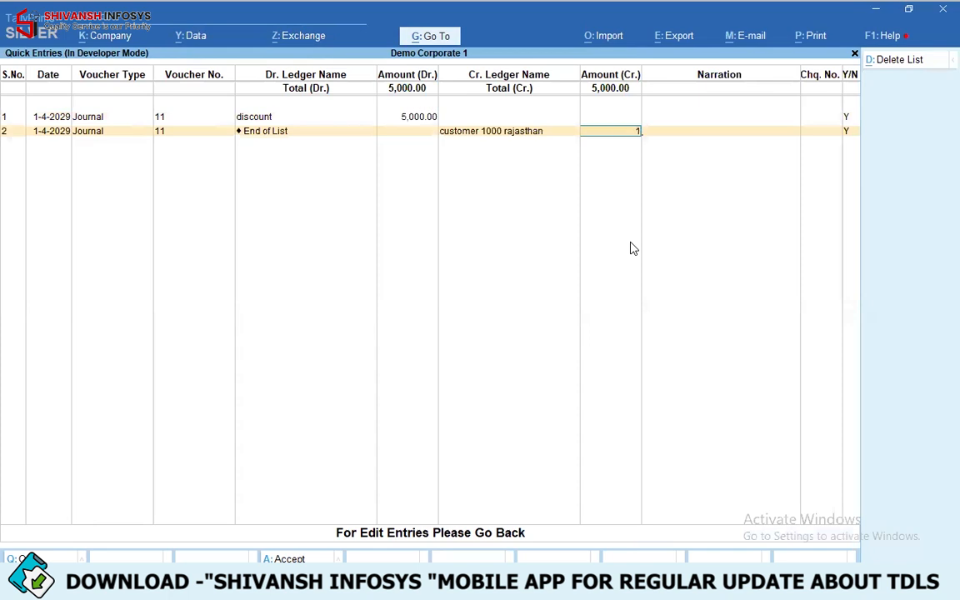
text(,500)
key(Return)
key(Return)
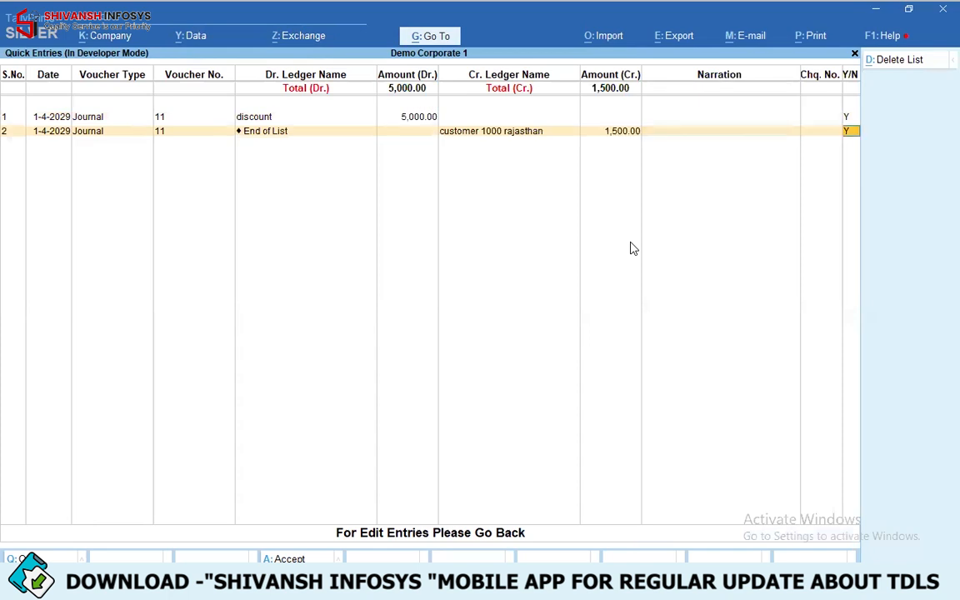
key(Return)
Start row 3 as another Journal voucher 11 line dated 1-4-2029, with End of List as the debit ledger
text(1)
key(Return)
key(Return)
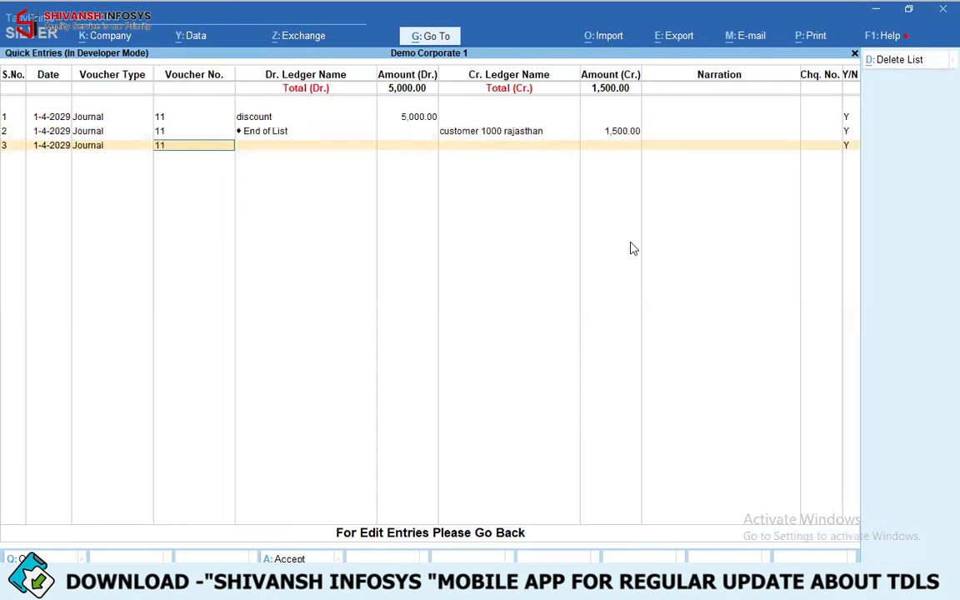
key(Return)
key(Return)
Credit the customer 1001 rajasthan ledger with 2,300 in row 3 and finish the row
text(Cus)
key(Down)
key(Return)
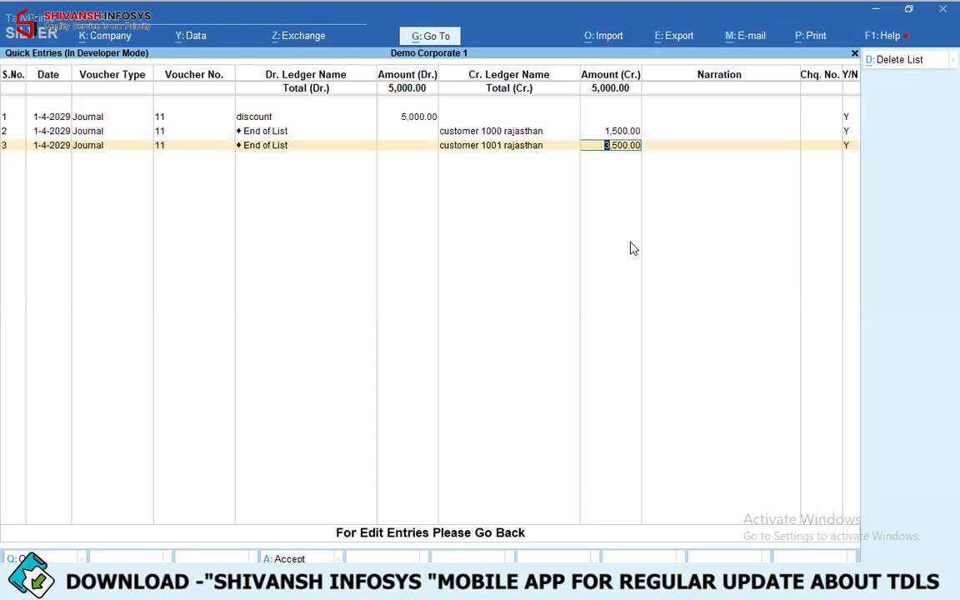
text(2300)
key(Return)
key(Return)
key(Return)
Add row 4 to Journal voucher 11 dated 1-4-2029, with no debit ledger and customer 1008 rajasthan as the credit ledger
key(Return)
key(Return)
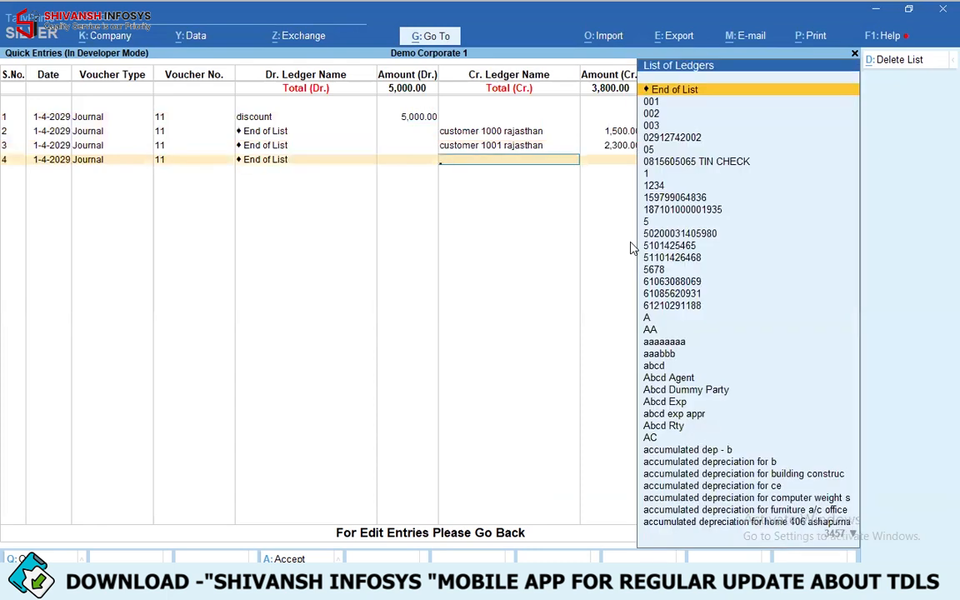
text(cit)
key(BackSpace)
key(BackSpace)
text(ust)
key(Down)
key(Down)
key(Down)
key(Down)
key(Down)
key(Down)
key(Down)
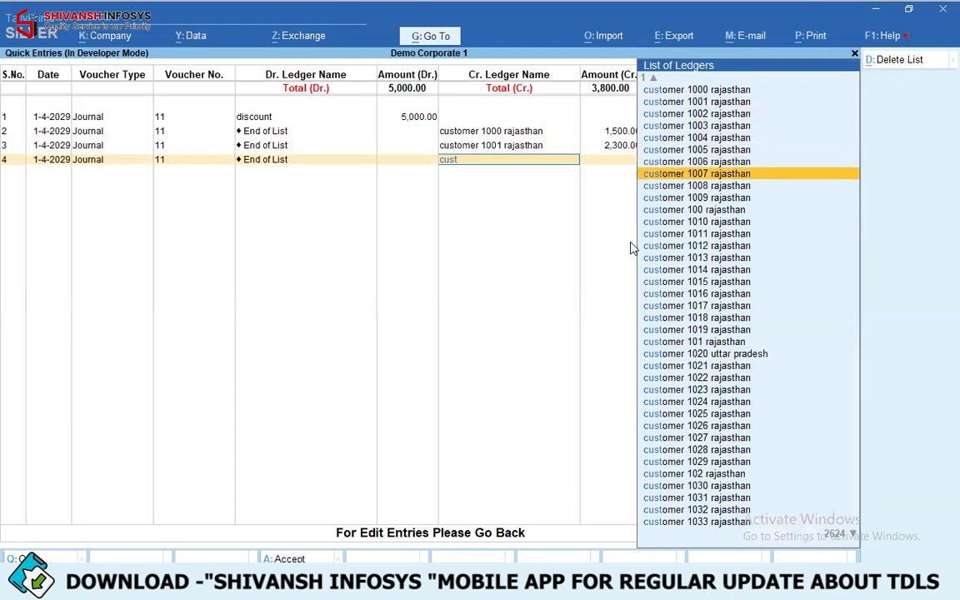
key(Down)
key(Return)
Accept 1,200 as the credit amount in row 4 and finish the row
key(Return)
key(Return)
key(Return)
key(Return)
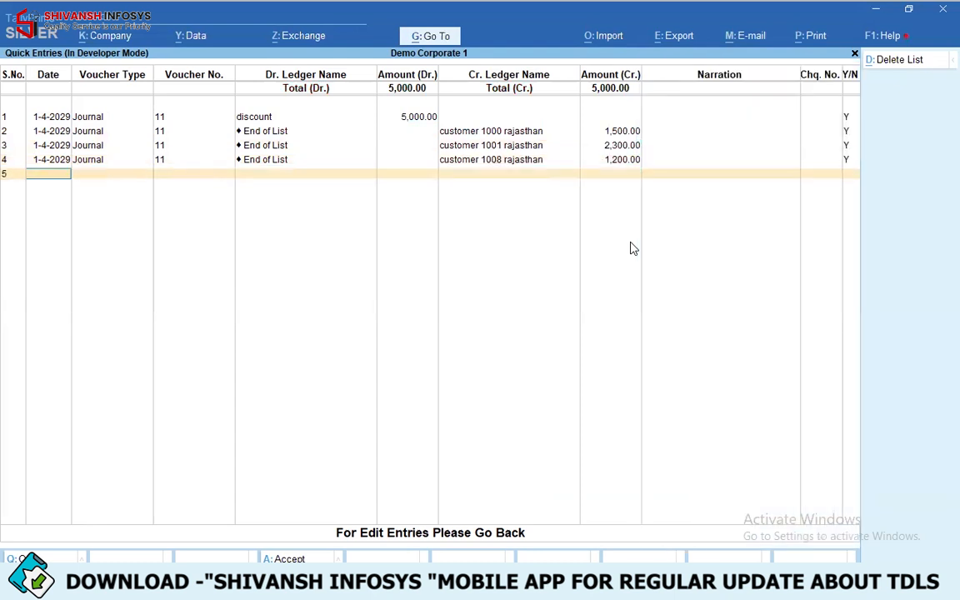
Go back to row 4, enter "Discount Given" as its narration and finish the row again
key(BackSpace)
key(BackSpace)
key(BackSpace)
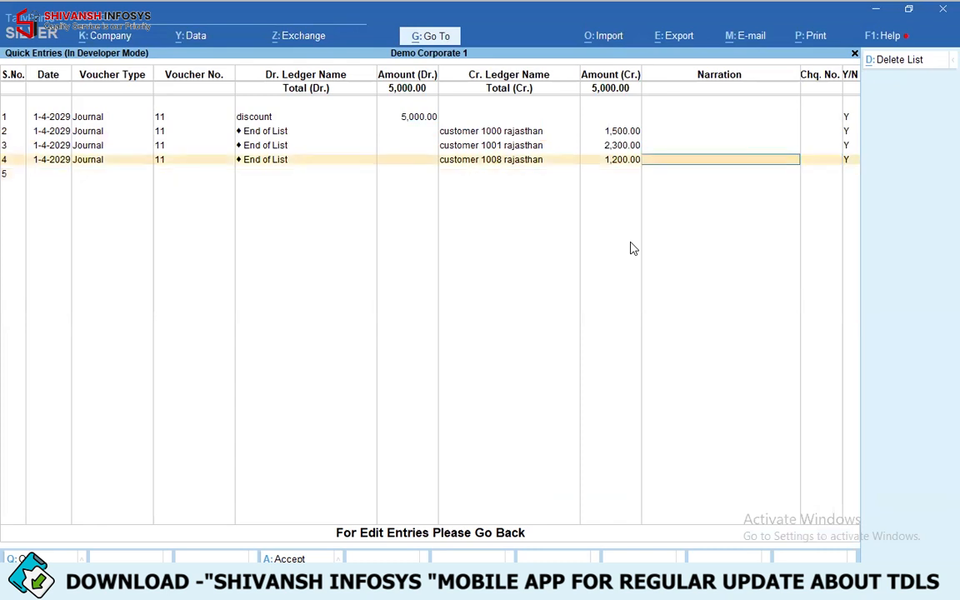
text(Discount Given)
key(Return)
key(Return)
key(Return)
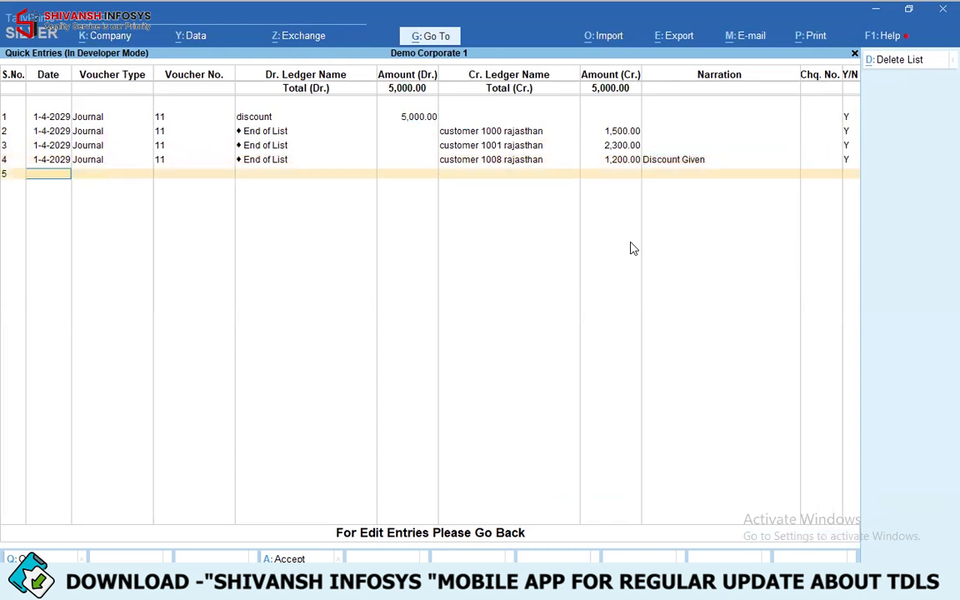
Start row 5 with date 1-4-2029, voucher type Payment and voucher number 12
key(Return)
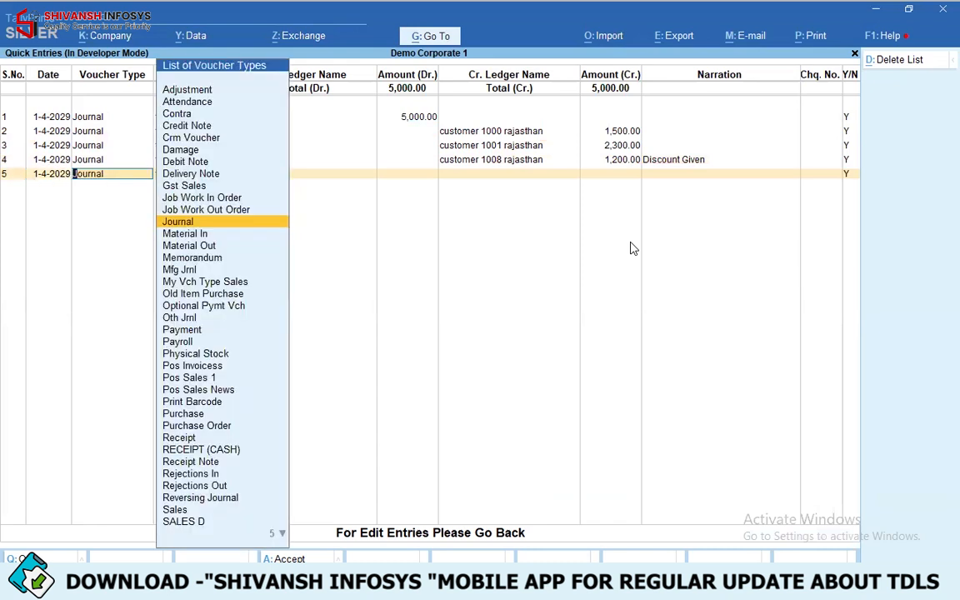
text(Pay)
key(Return)
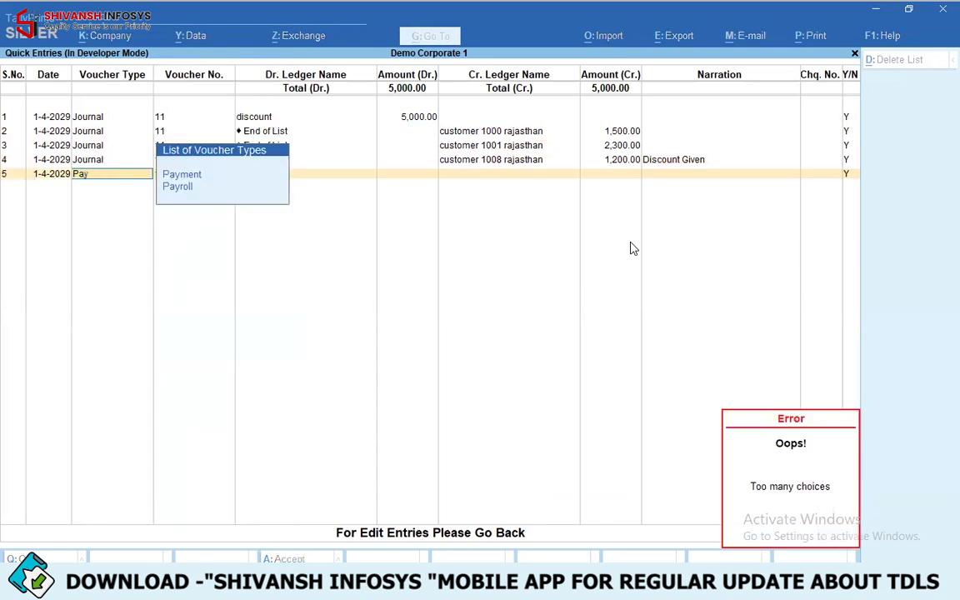
key(Down)
key(Return)
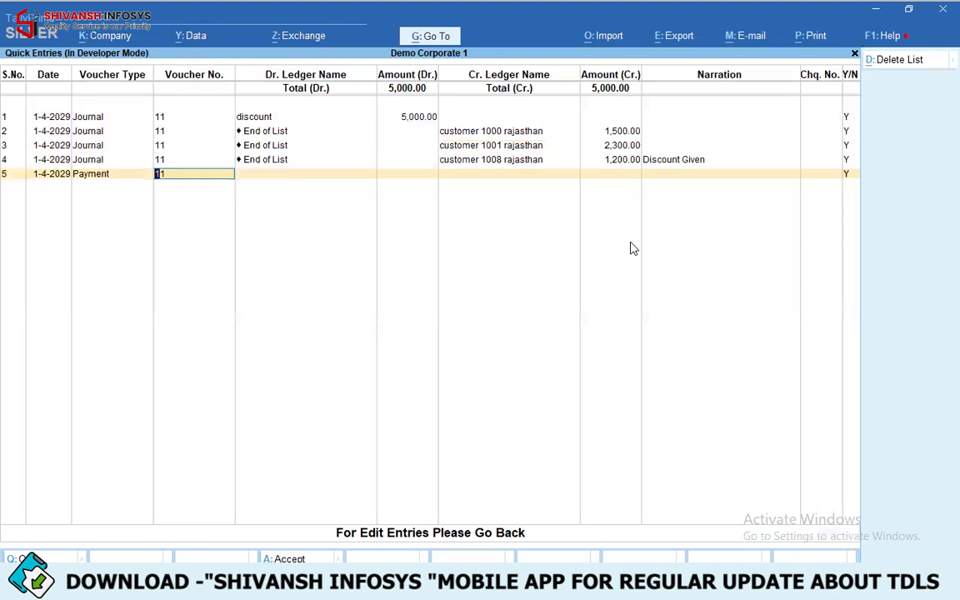
text(2)
key(Return)
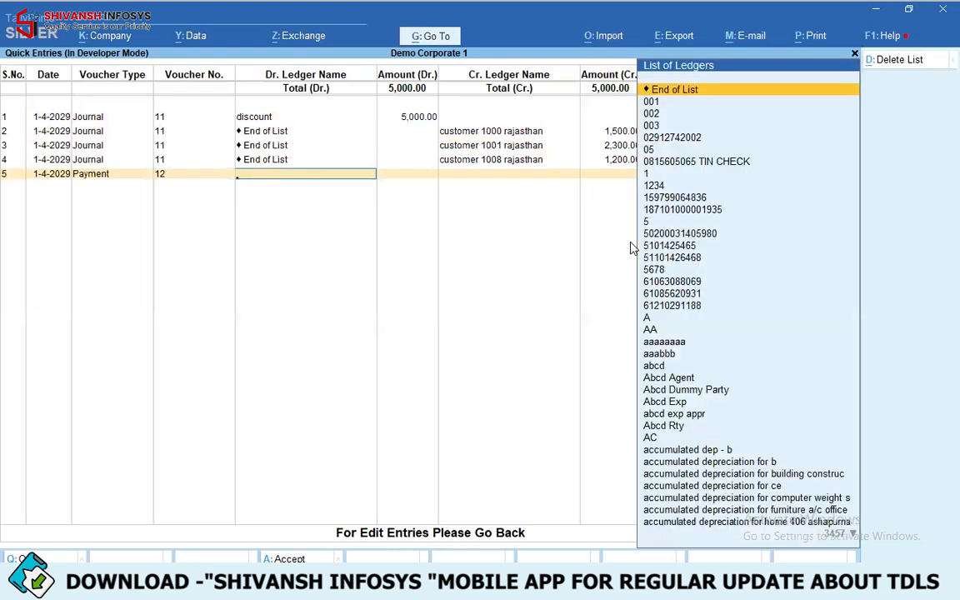
Debit the kotak bank ledger with 2,000 in row 5 and finish the row
text(kotak)
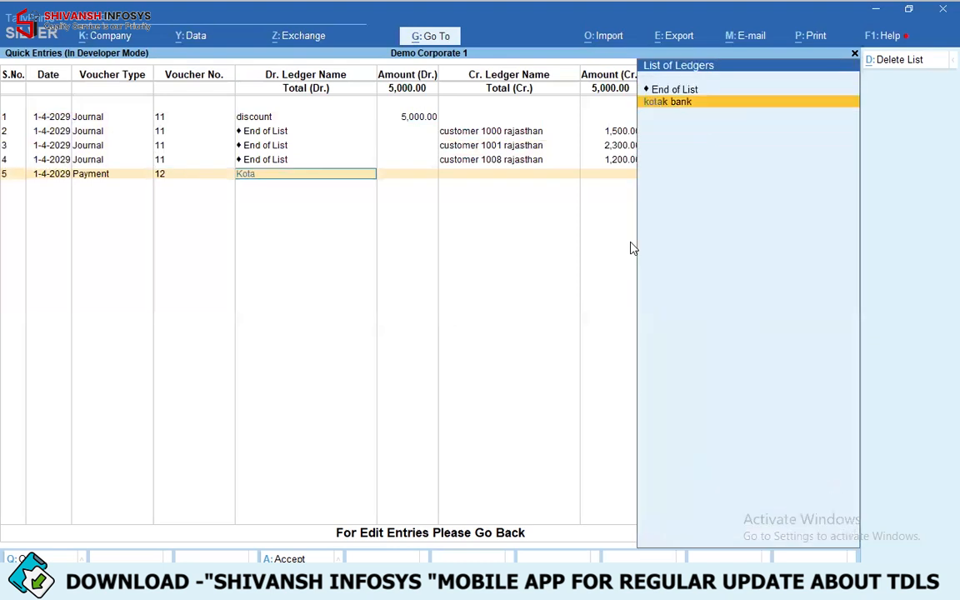
key(Return)
text(2000)
key(Return)
key(Return)
key(Return)
Start row 6 with date 1-4-2029, keeping voucher type Payment and voucher number 12
text(1-4)
key(Return)
key(Return)
key(Return)
Debit the bank ch ledger with 100 in row 6 and finish the row
text(Bank)
key(Down)
key(Down)
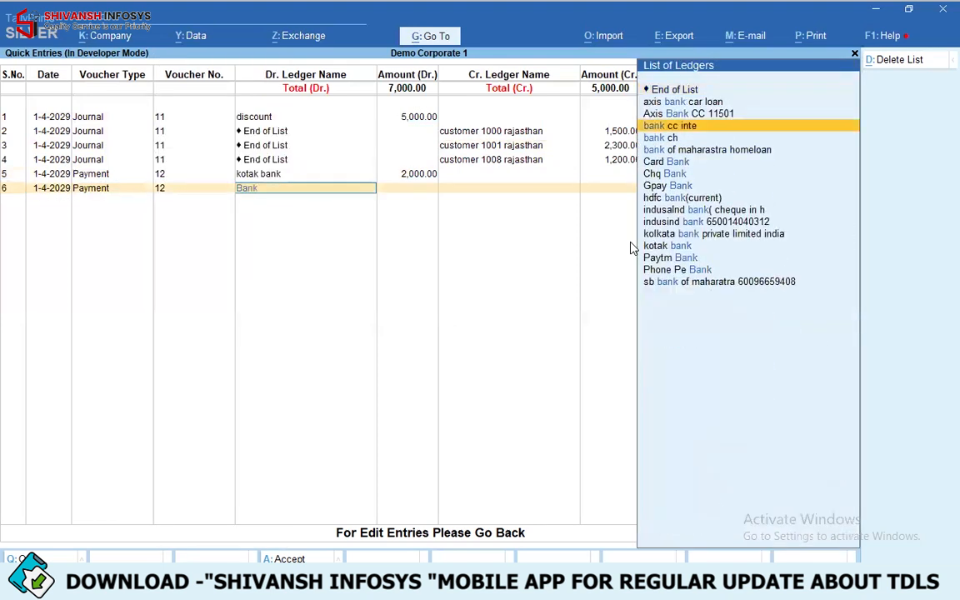
key(Return)
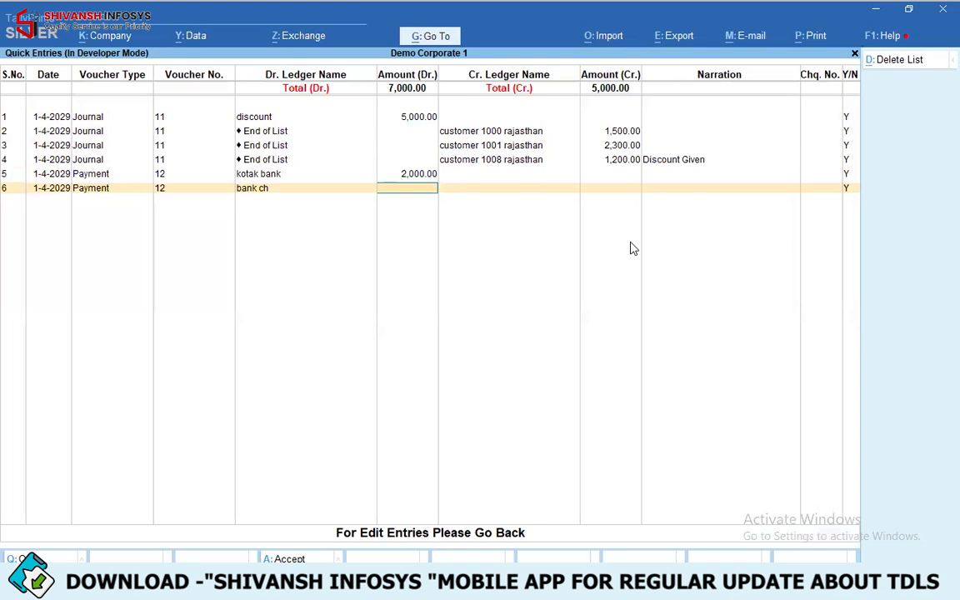
text(100)
key(Return)
key(Return)
key(Return)
key(Return)
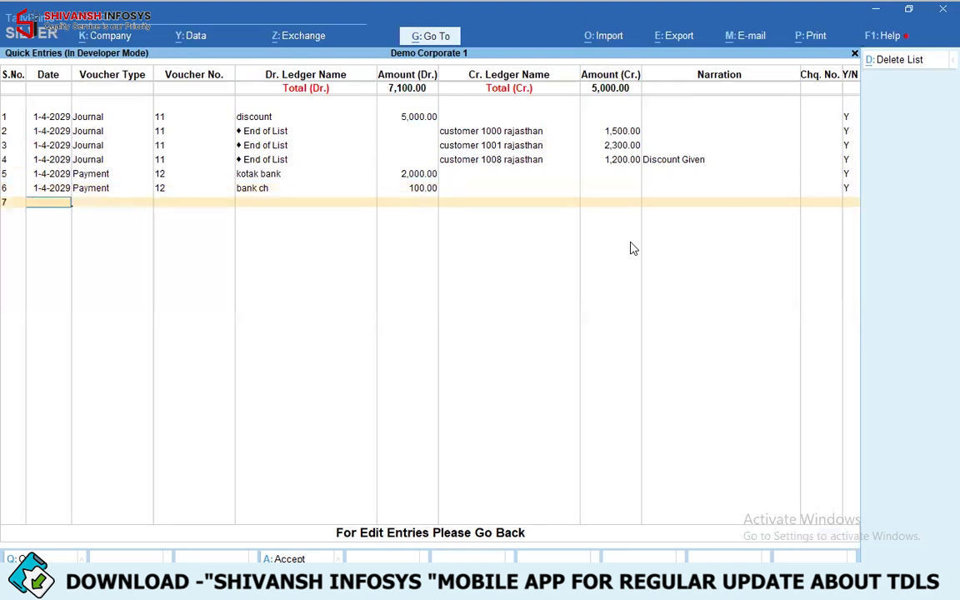
Start row 7 with date 1-4-2029, type Payment and voucher number 12, choosing End of List as the debit ledger
text(1-3)
key(BackSpace)
text(4)
key(Return)
key(Return)
key(Return)
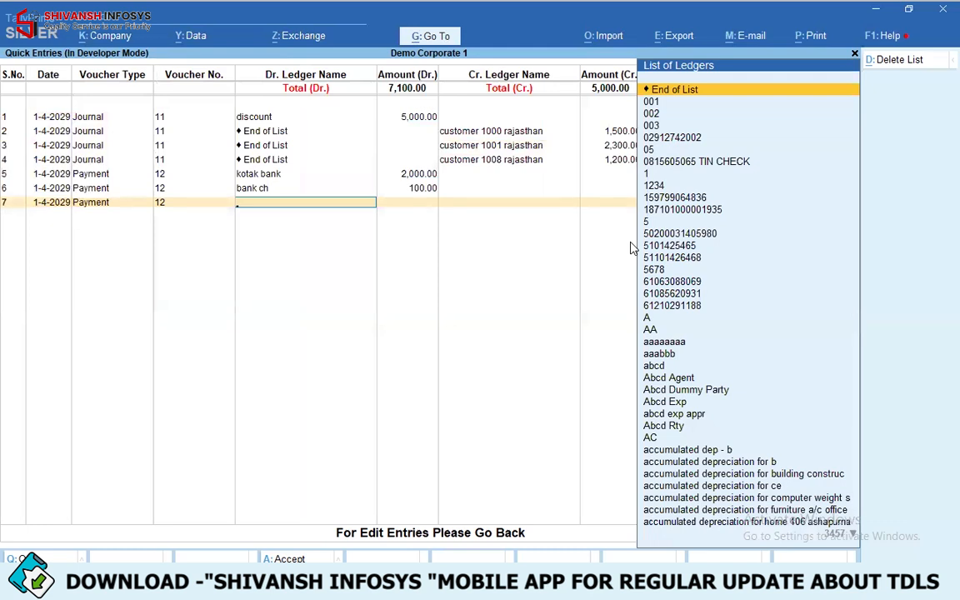
key(Return)
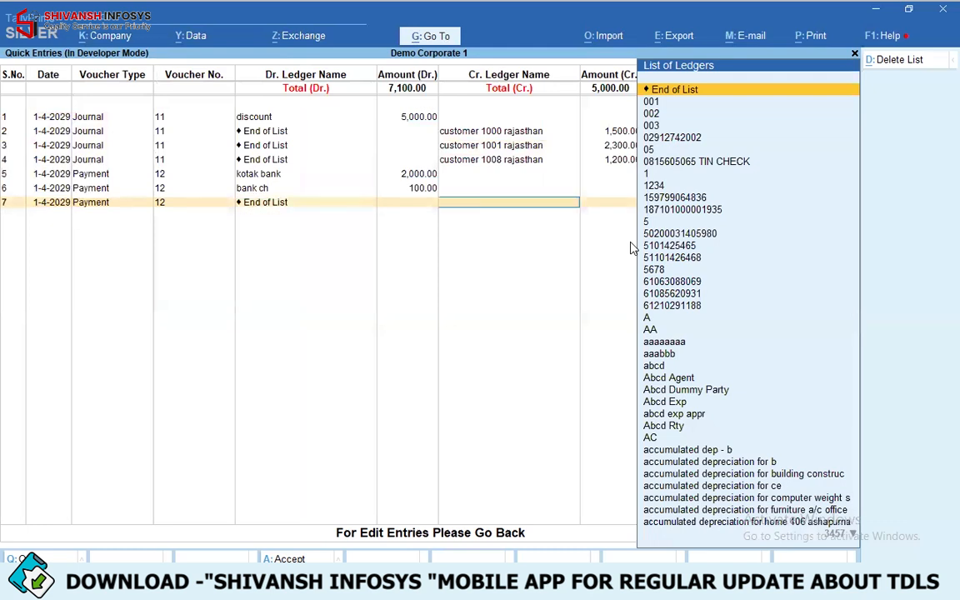
Choose supplier 101 rajasthan as the credit ledger in row 7
text(Supp)
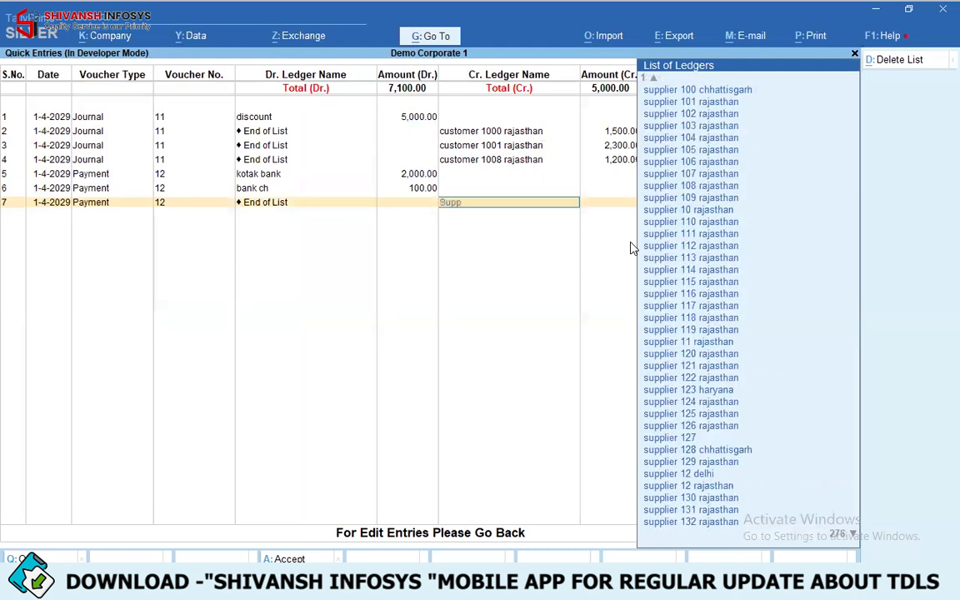
key(Down)
key(Return)
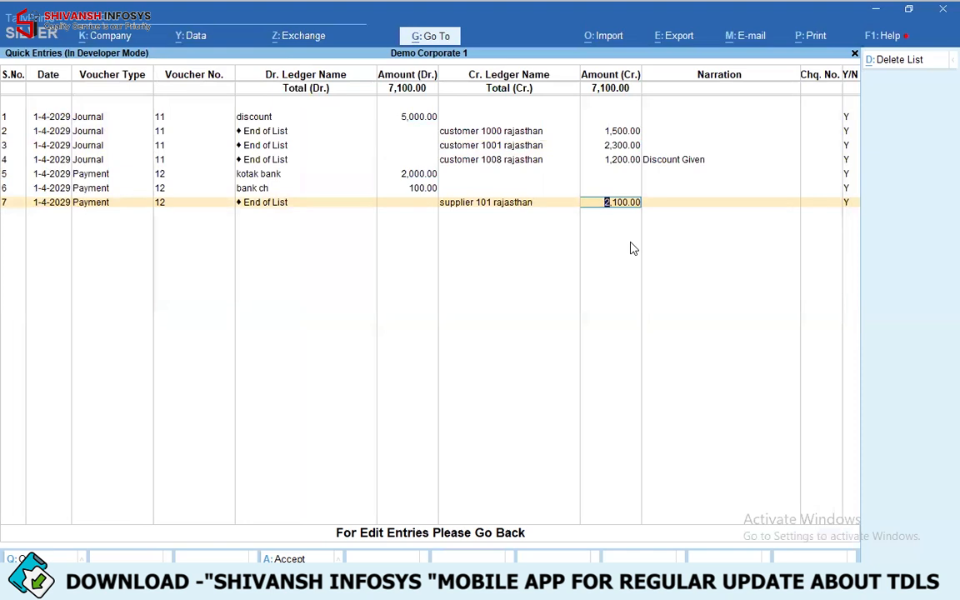
Set the row 7 credit amount to 1,100 and leave its narration and cheque number blank
text(100)
key(Return)
key(BackSpace)
text(1100)
key(Return)
key(Return)
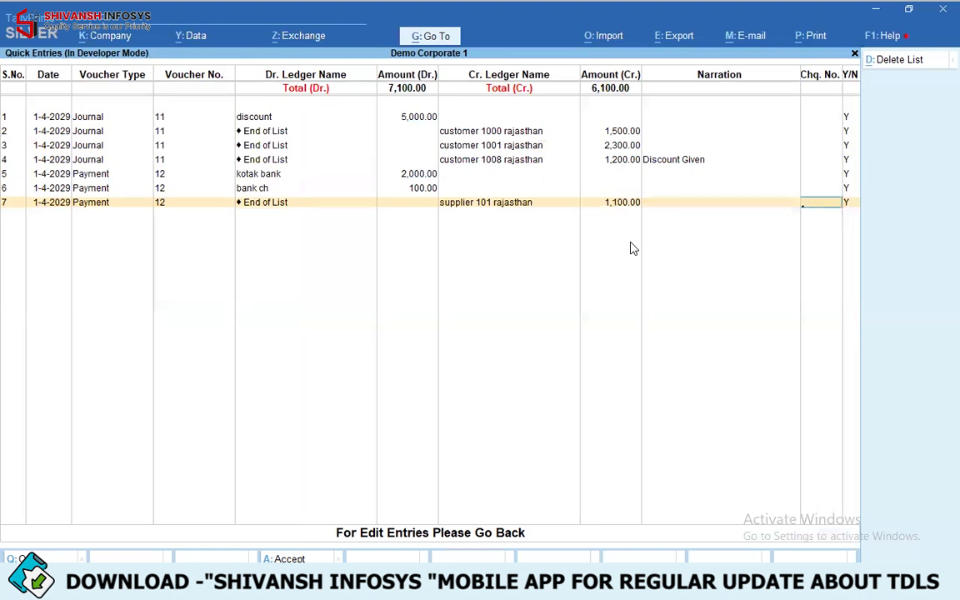
key(Return)
Start row 8 with date 1-4-2029, type Payment, voucher number 12 and End of List as debit, crediting supplier 103 rajasthan
key(Return)
key(Return)
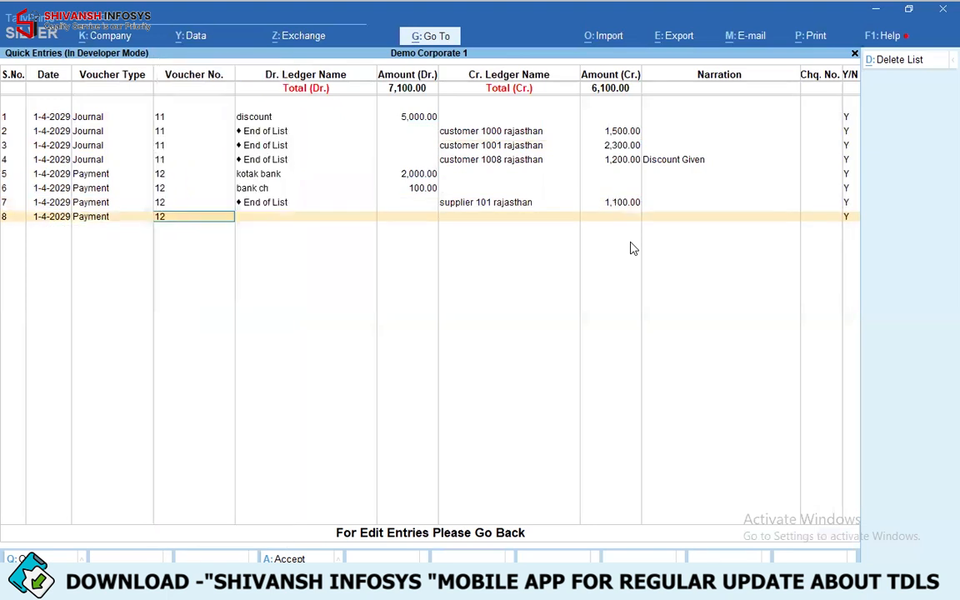
key(Return)
text(Supp)
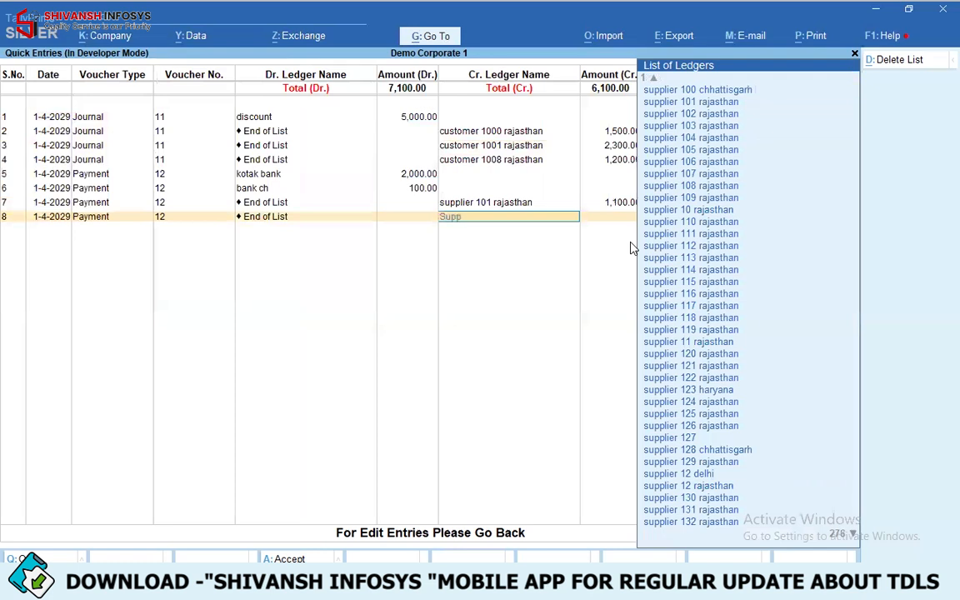
key(Return)
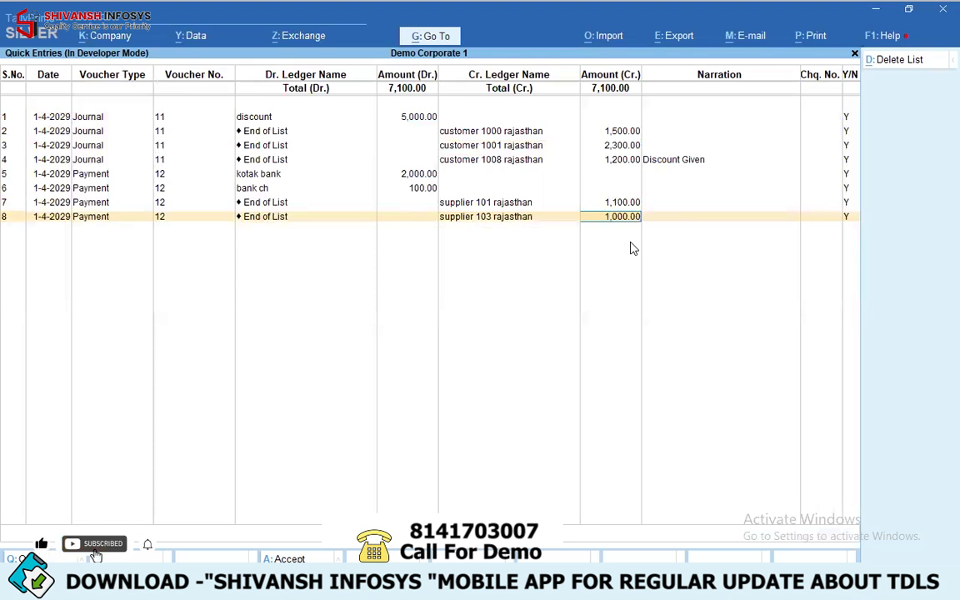
Set the row 8 credit amount to 800 and finish the row
text(300)
key(BackSpace)
key(BackSpace)
key(BackSpace)
text(800)
key(Return)
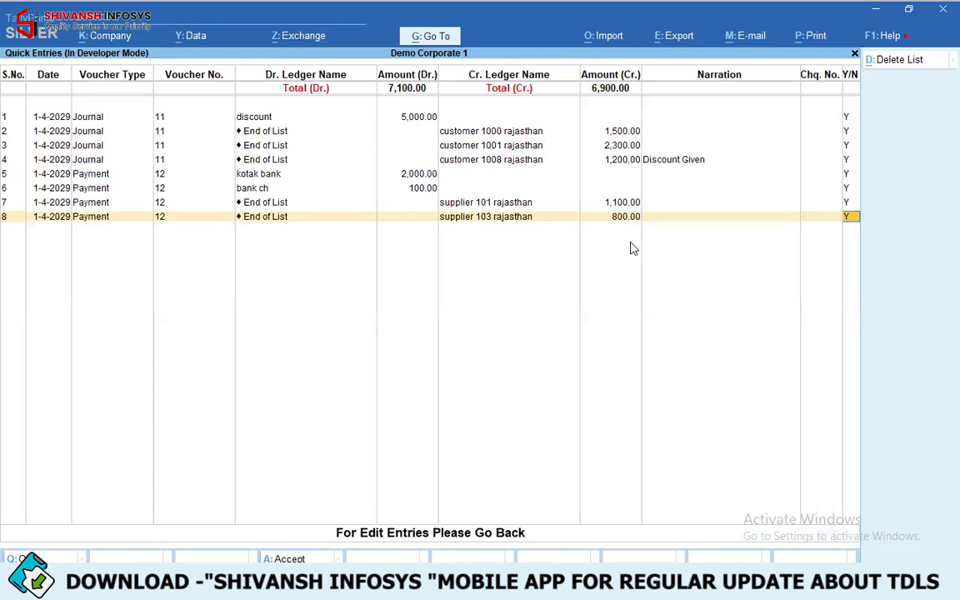
key(Return)
Start row 9 with date 1-4-2029, type Payment and voucher number 12, choosing End of List as the debit ledger
key(Return)
key(Return)
key(Return)
key(Return)
Choose supplier 115 rajasthan as the credit ledger in row 9
text(s)
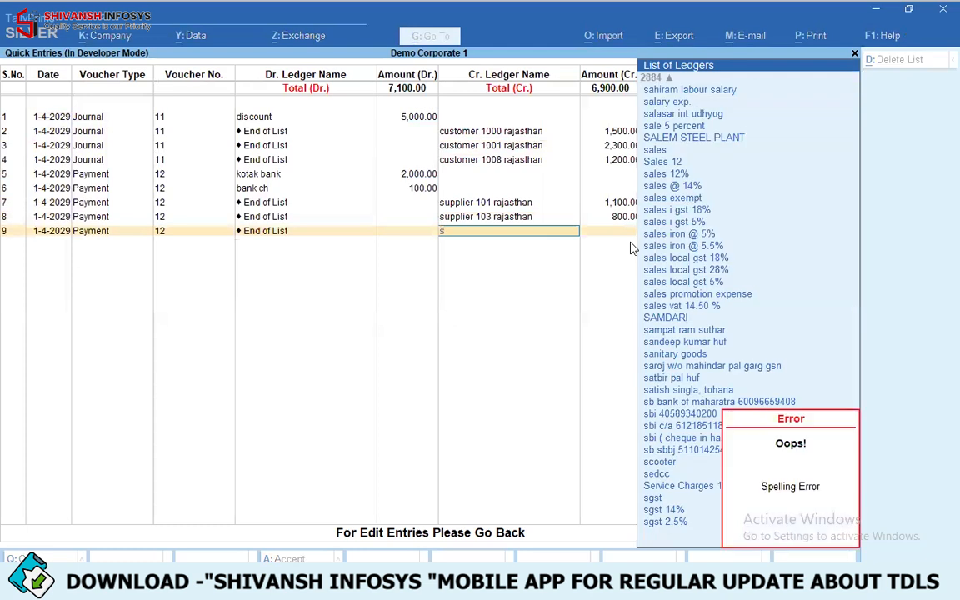
key(BackSpace)
text(sup)
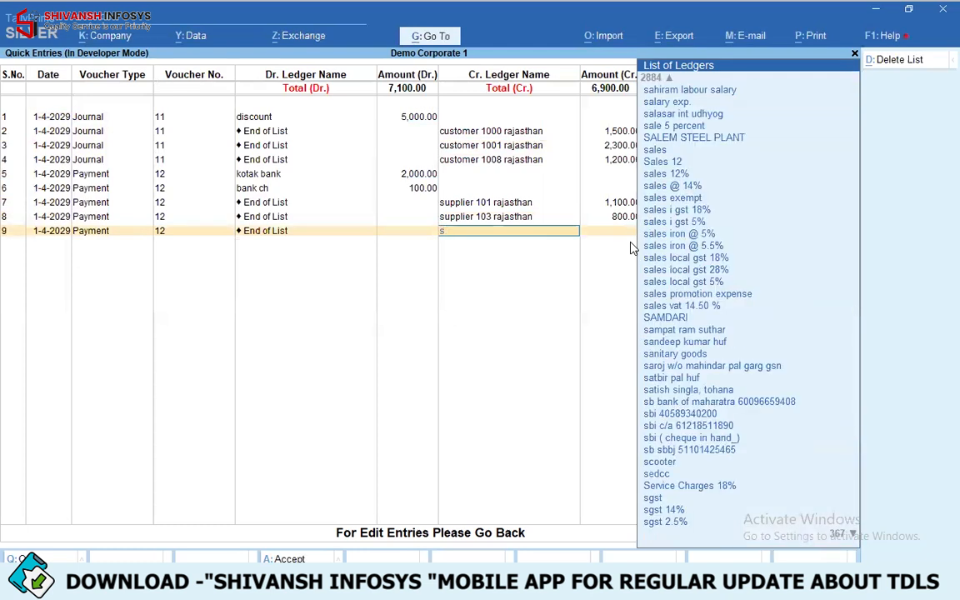
text(p)
key(Down)
key(Down)
key(Down)
key(Down)
key(Down)
key(Down)
key(Down)
key(Down)
key(Down)
key(Down)
key(Down)
key(Down)
key(Down)
key(Down)
key(Down)
key(Down)
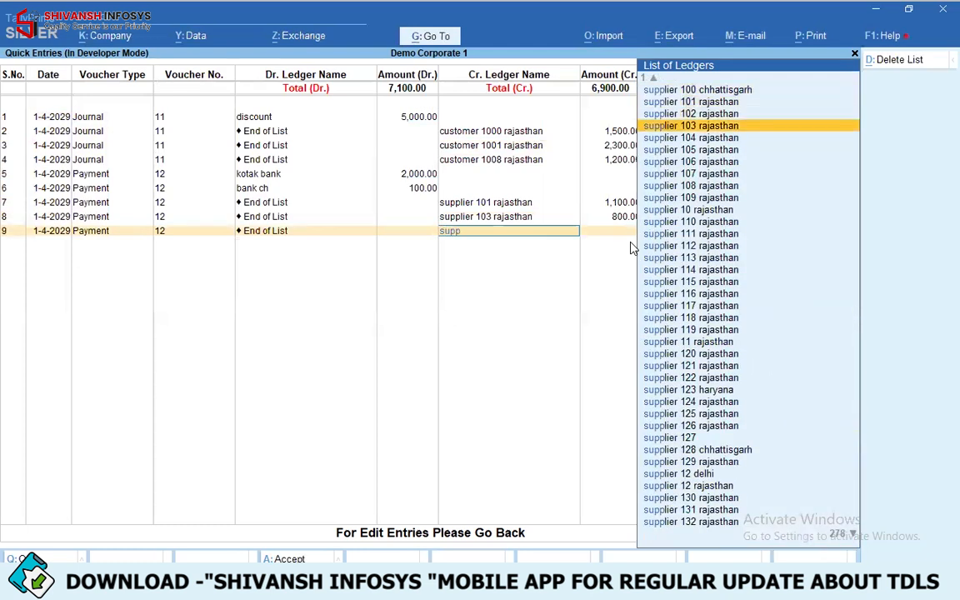
key(Return)
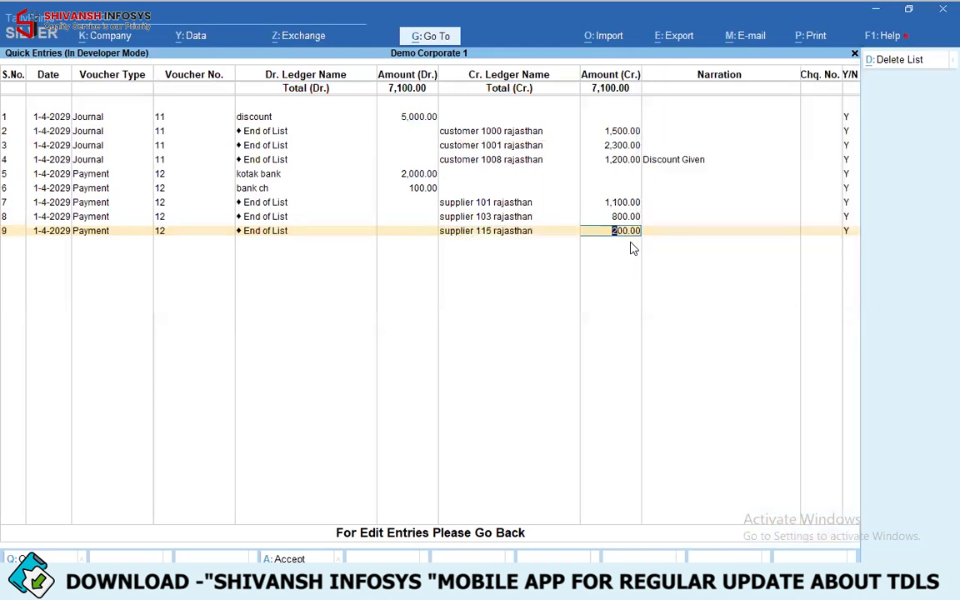
Keep 200 as the row 9 credit amount, enter the narration "Paid Amount" and finish the row
key(Return)
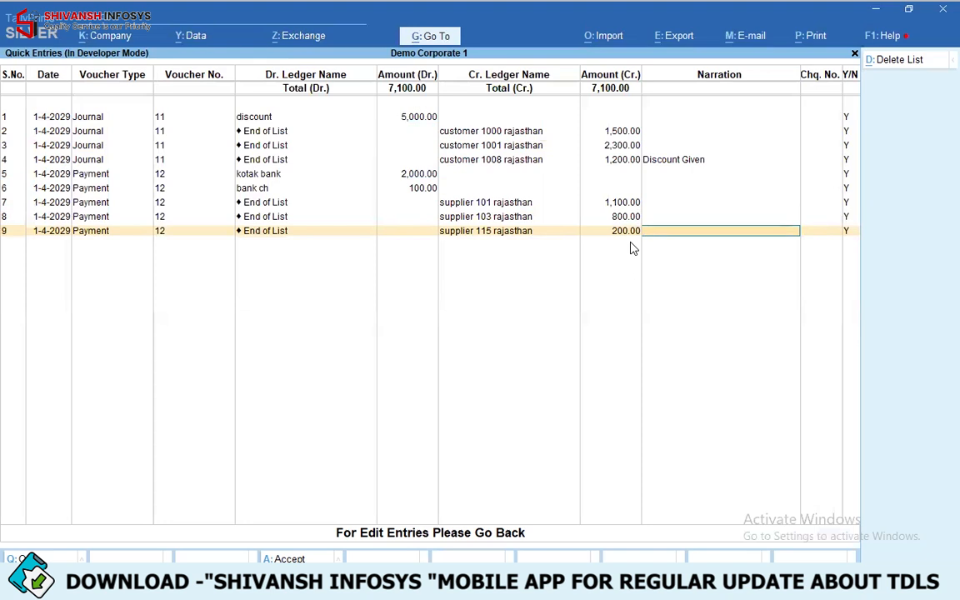
text(Paid Amount)
key(Return)
key(Return)
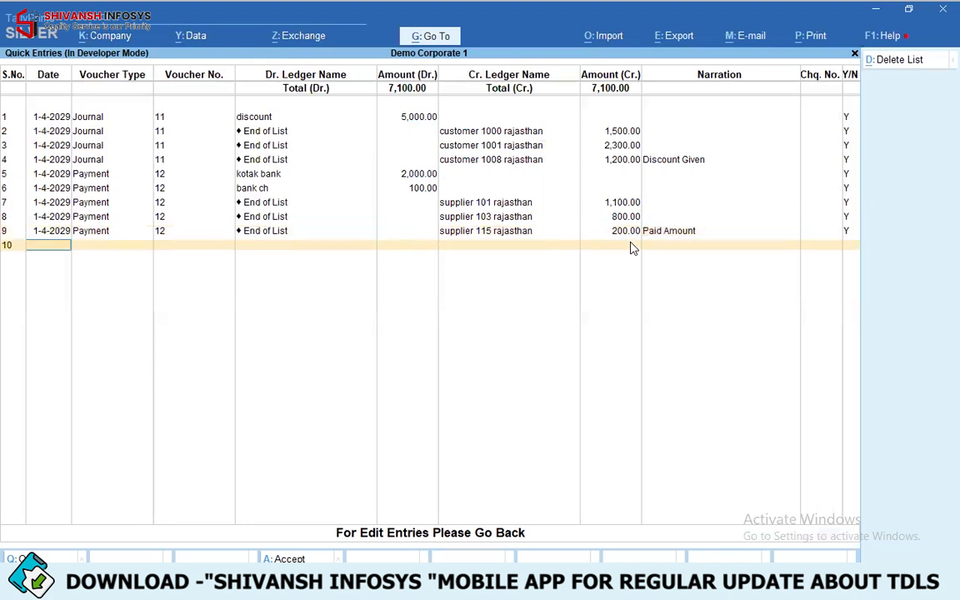
Go back to row 9 and set its credit amount to 100
key(Escape)
key(BackSpace)
key(BackSpace)
key(BackSpace)
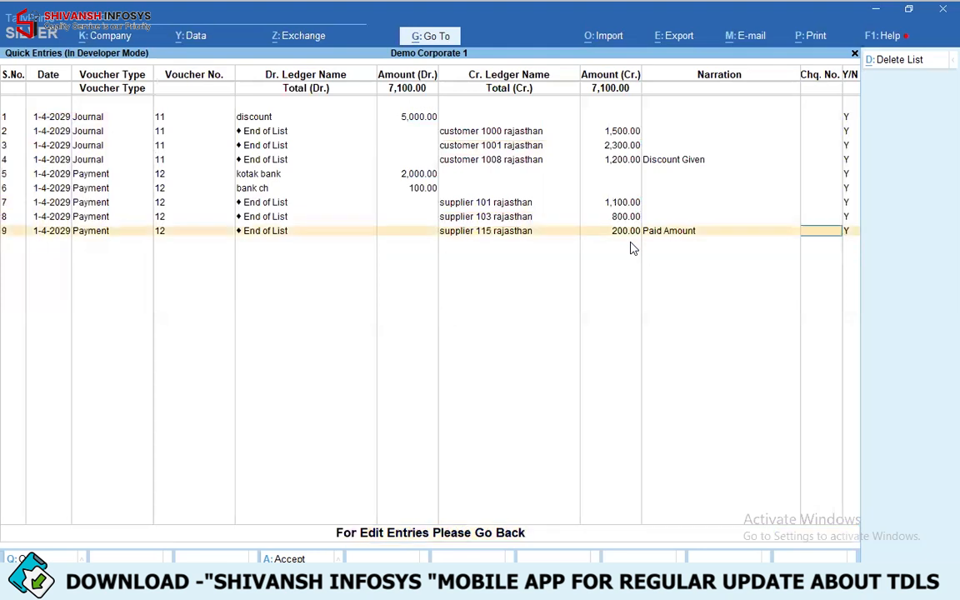
text(100)
key(Return)
key(Return)
key(Return)
key(Return)
key(Escape)
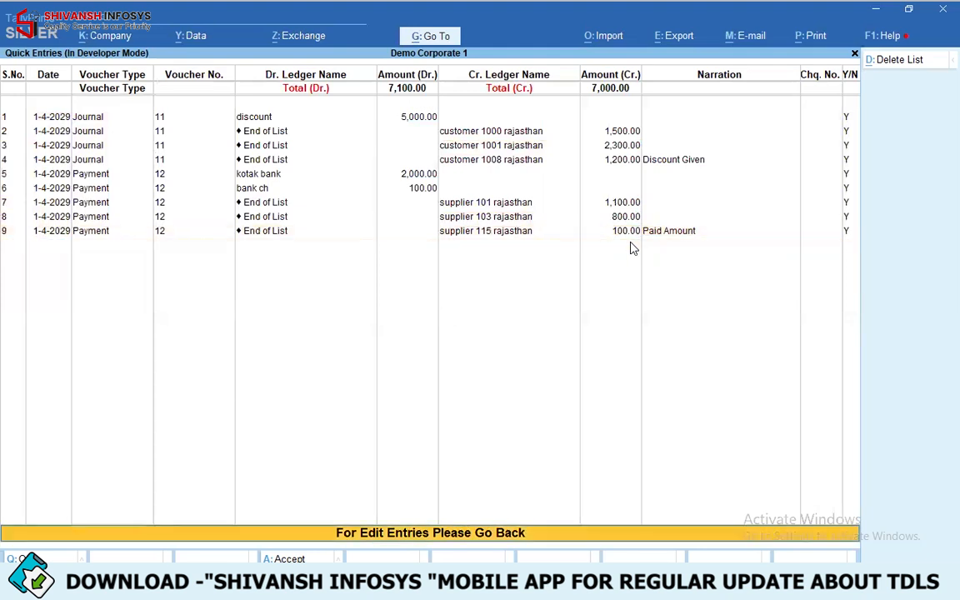
Set the row 9 credit amount to 200 and finish the row again
key(BackSpace)
key(BackSpace)
key(BackSpace)
key(BackSpace)
text(200)
key(Return)
key(Return)
key(Return)
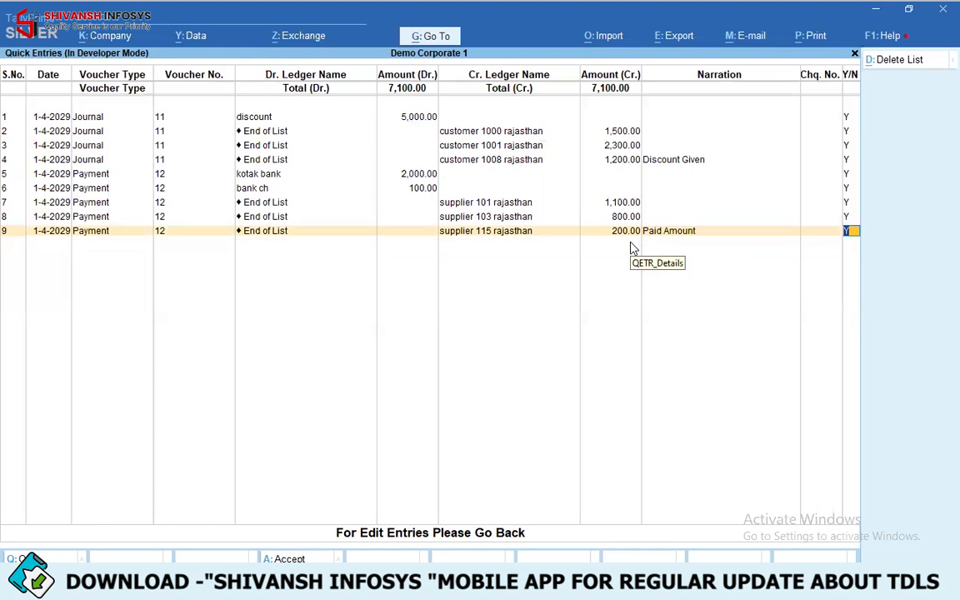
key(Return)
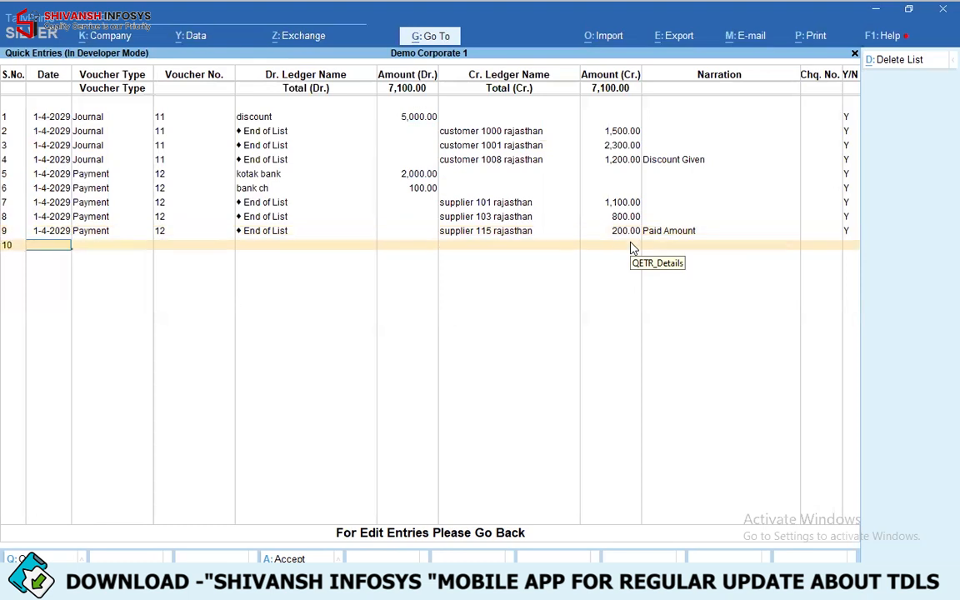
End the list at the empty row 10 and accept the entries to import them as vouchers
key(Return)
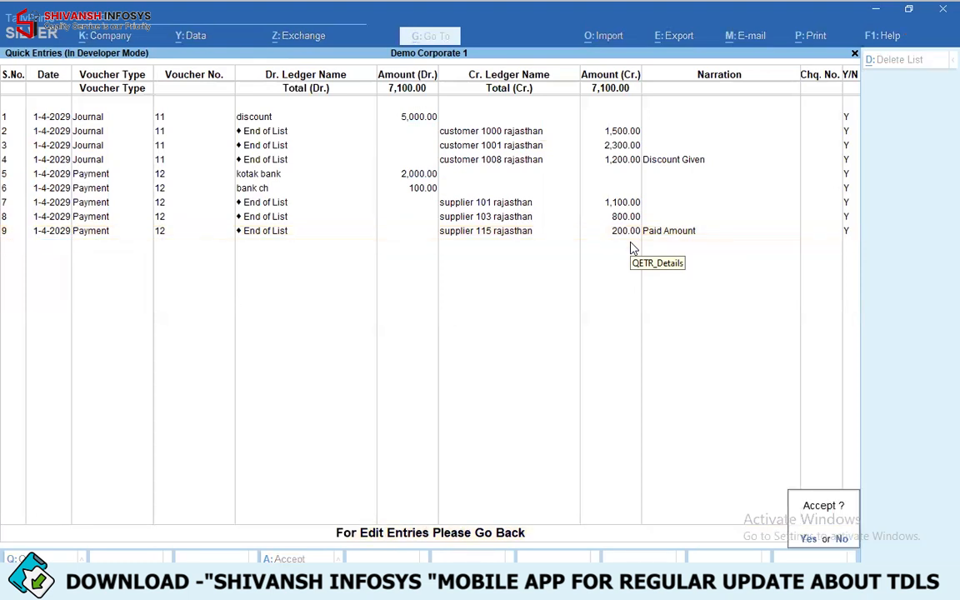
key(Return)
key(Return)
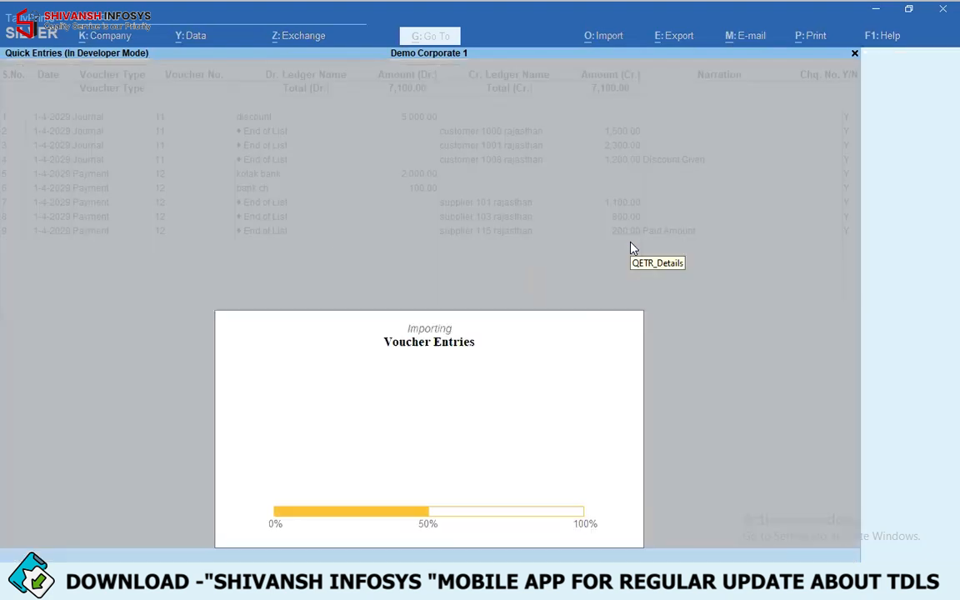
key(Return)
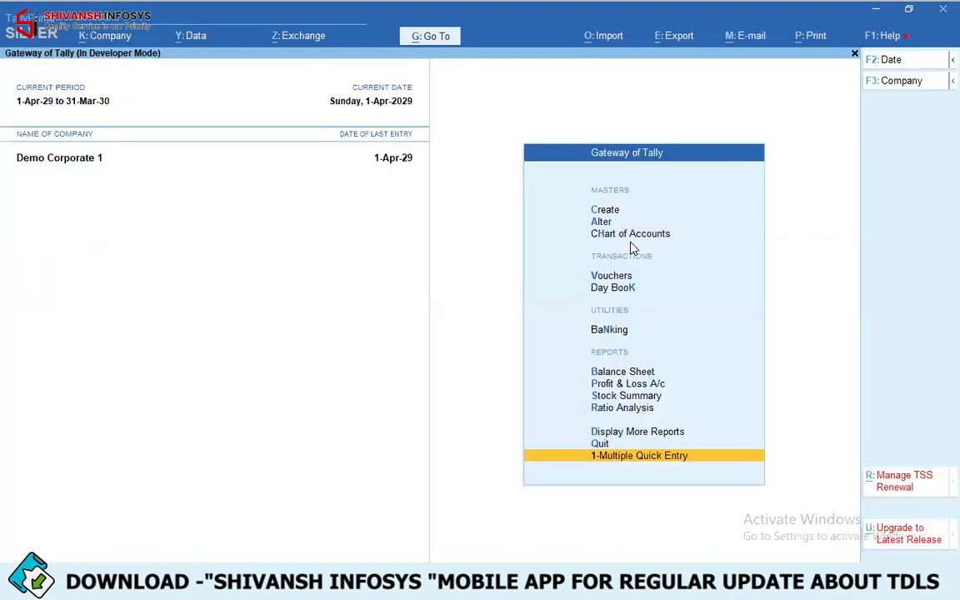
Open the Day Book for 1-Apr-29 and examine the kotak bank Payment voucher
key(Escape)
key(n)
key(k)
key(F2)
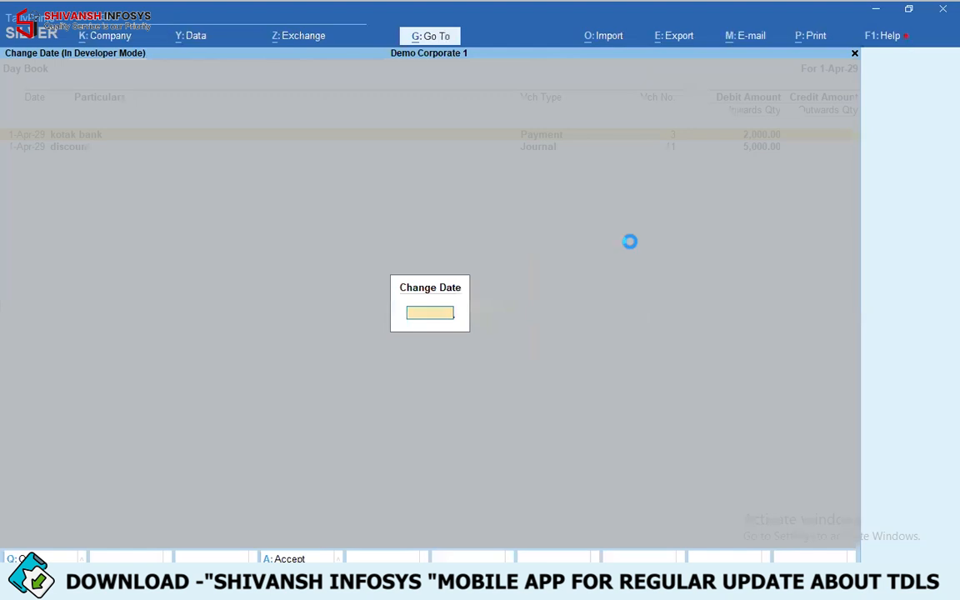
key(Escape)
key(Return)
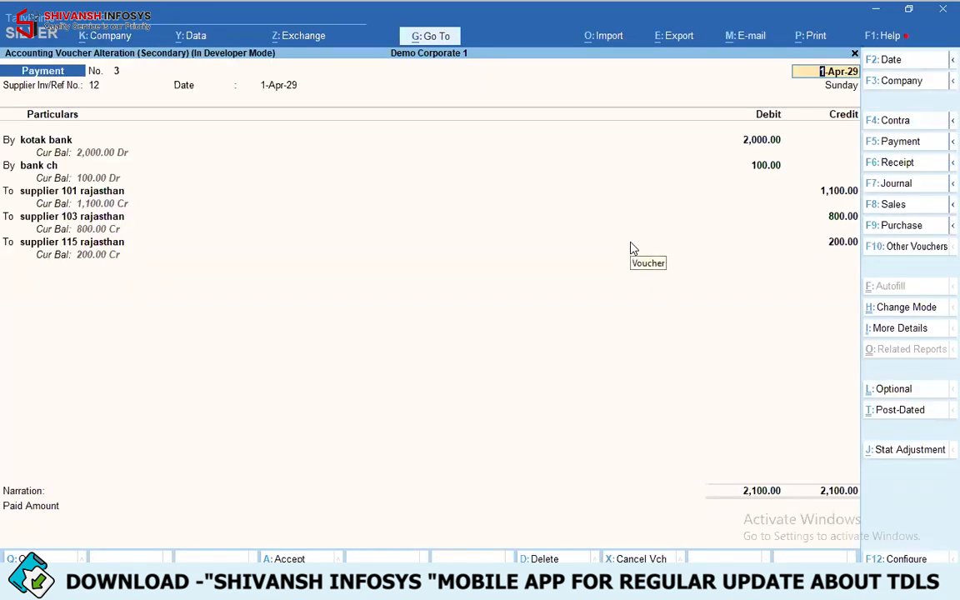
Close the Payment voucher and examine the discount Journal voucher from the Day Book
key(BackSpace)
key(Escape)
key(Down)
key(Return)
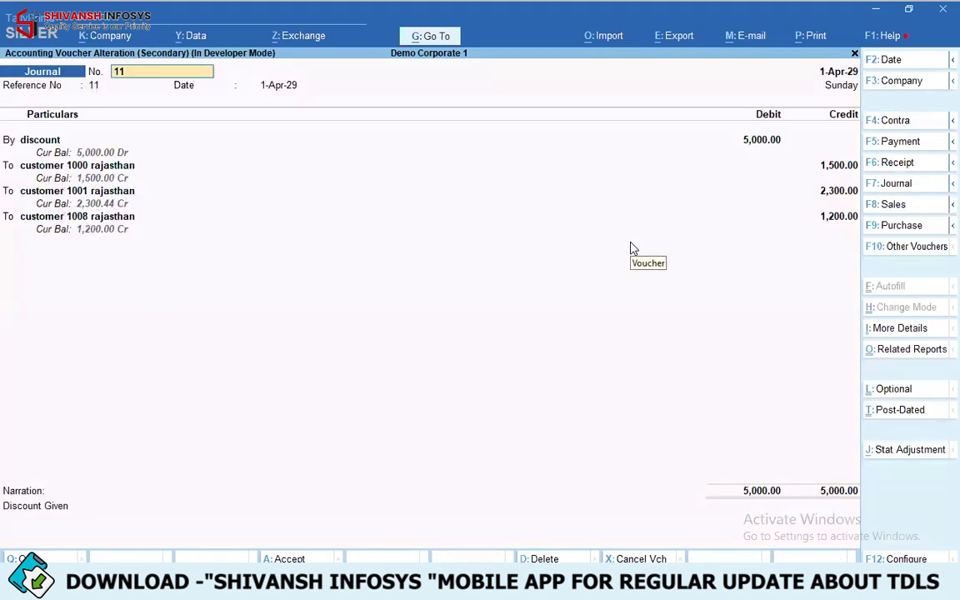
Return to the Gateway of Tally and open the Cash/Bank Book(s) under Account Books in Display More Reports
key(Escape)
key(Escape)
key(Escape)
key(Up)
key(Down)
key(Down)
key(Down)
key(Down)
key(Return)
key(Down)
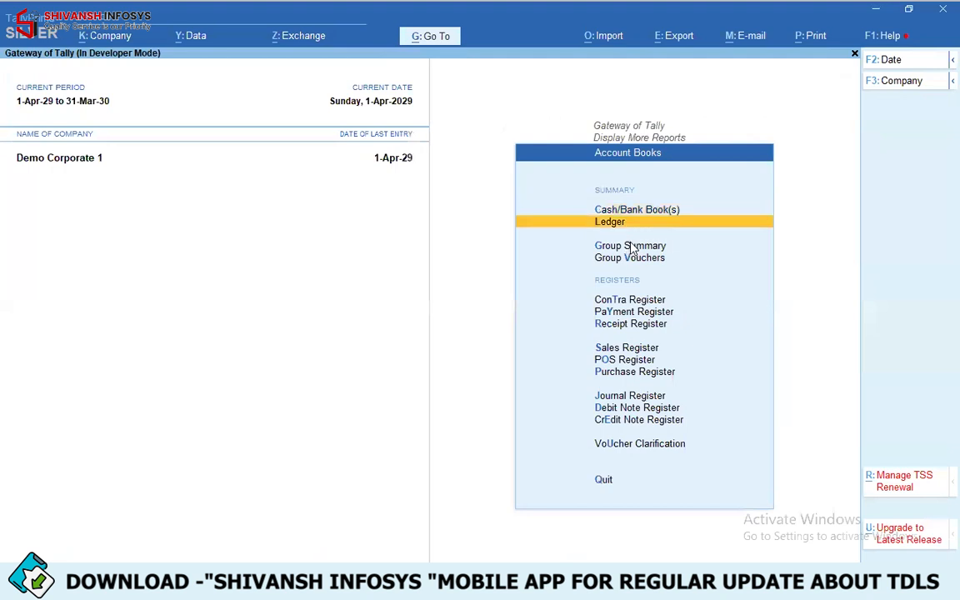
key(Up)
key(Return)
Open the kotak bank ledger and show its April vouchers
key(Down)
key(Down)
key(Down)
key(Down)
key(Down)
key(Return)
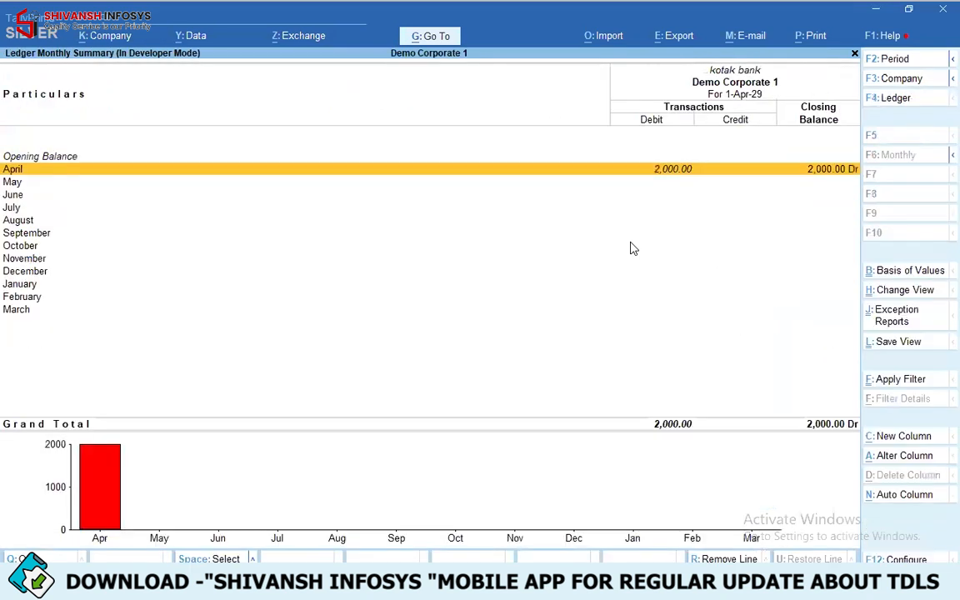
key(Return)
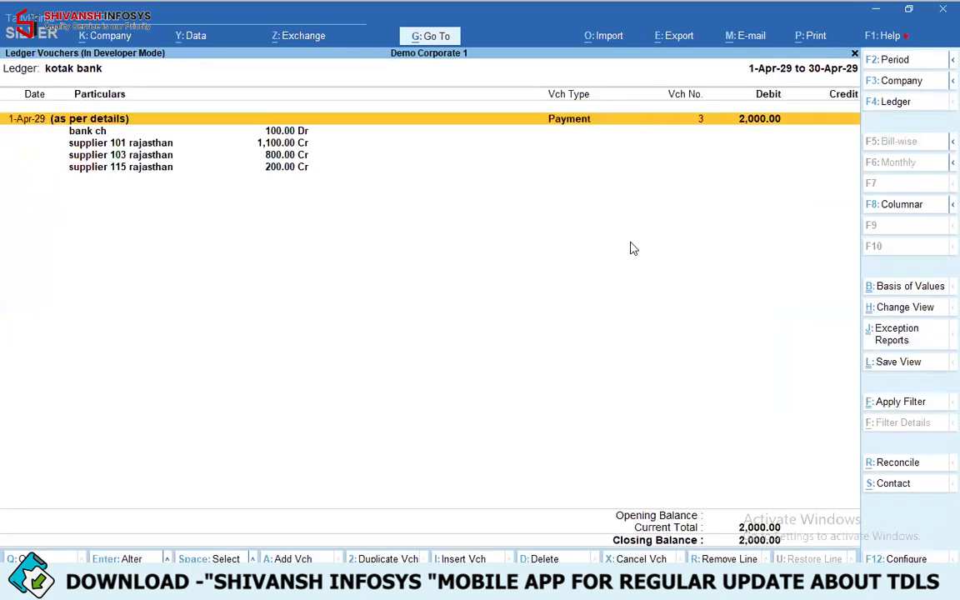
Check the bank reconciliation of the kotak bank ledger and return to its monthly summary
click(891, 466)
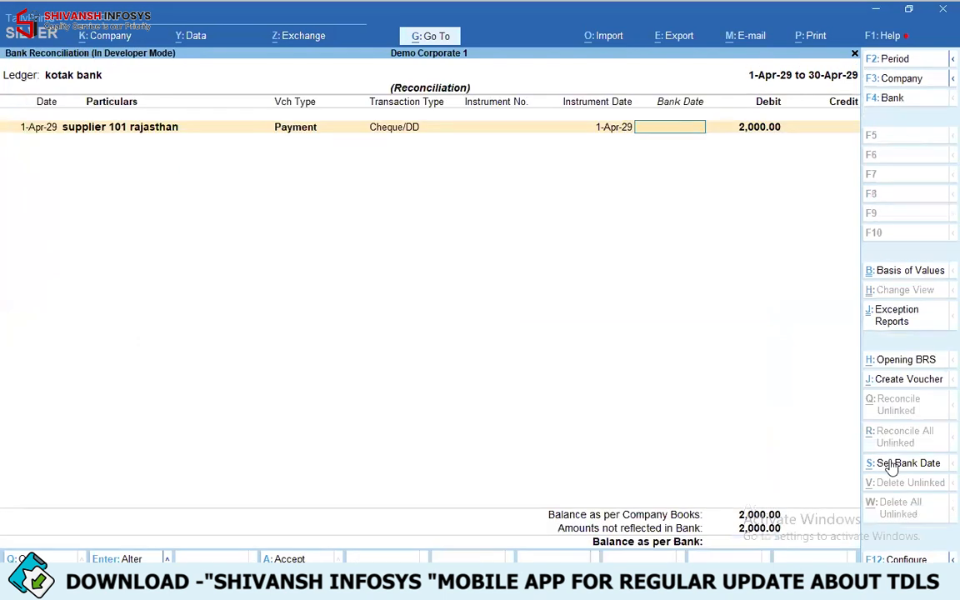
key(Escape)
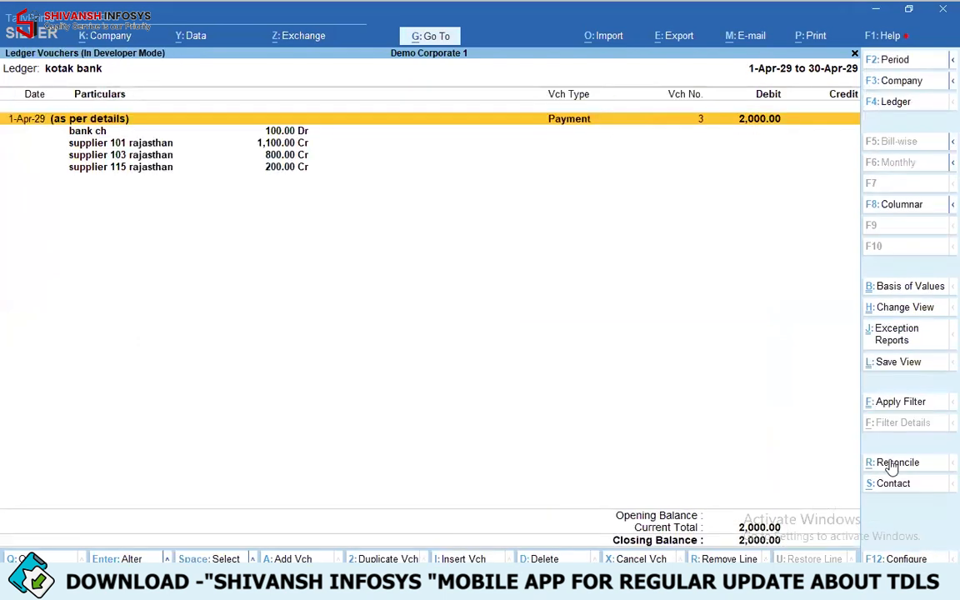
key(Escape)
Try to accept the Payment voucher opened from the kotak bank April vouchers, then return to the Gateway of Tally
key(Return)
key(Return)
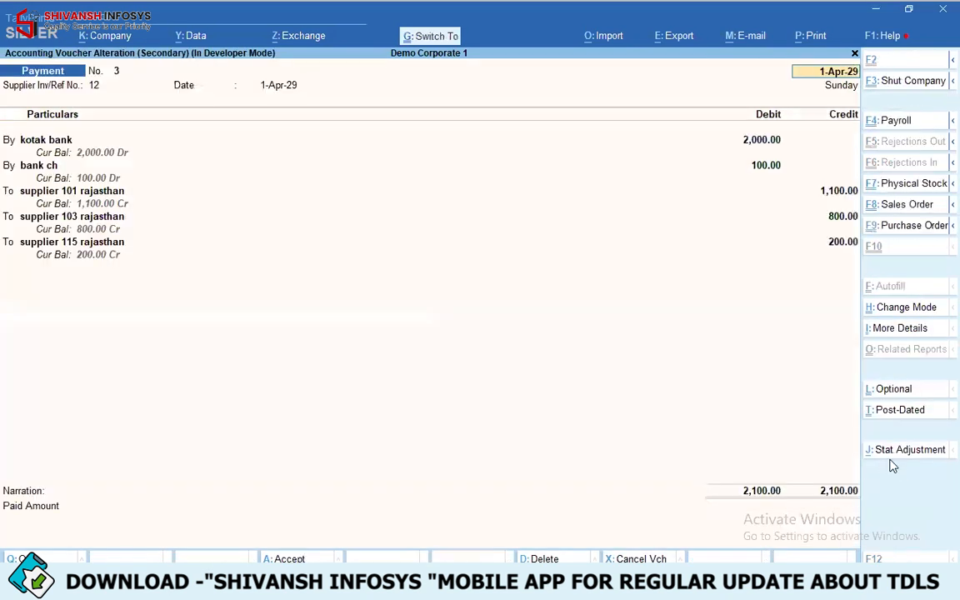
key(ctrl+a)
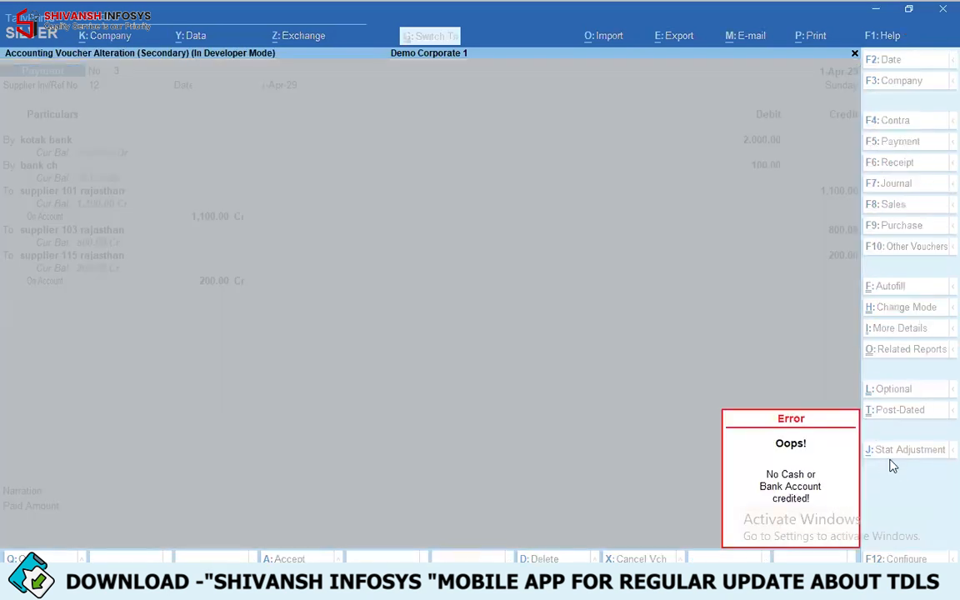
key(Escape)
key(Return)
key(Return)
key(Escape)
key(Escape)
key(Escape)
key(Escape)
key(Escape)
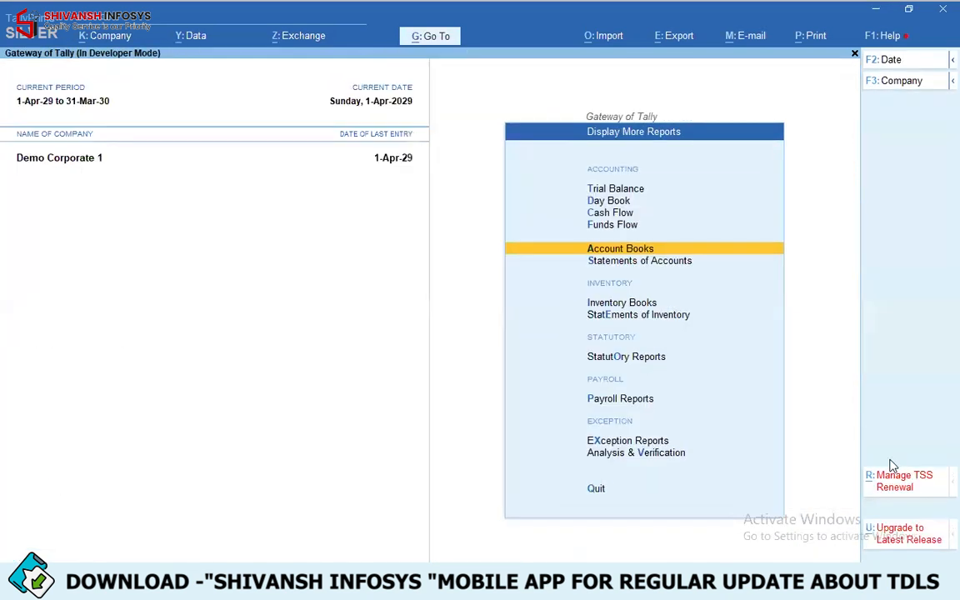
key(Escape)
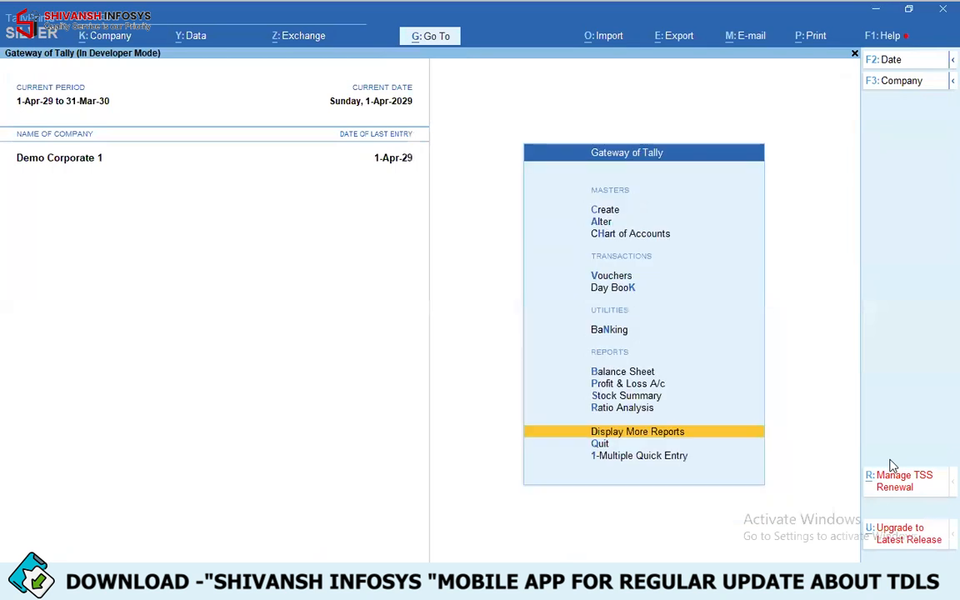
Open Multiple Quick Entry and start row 1 with date 1-4-2029, voucher type Payment and voucher number 12111
key(Down)
key(Down)
key(Return)
text(1-4)
key(Return)
text(Pay)
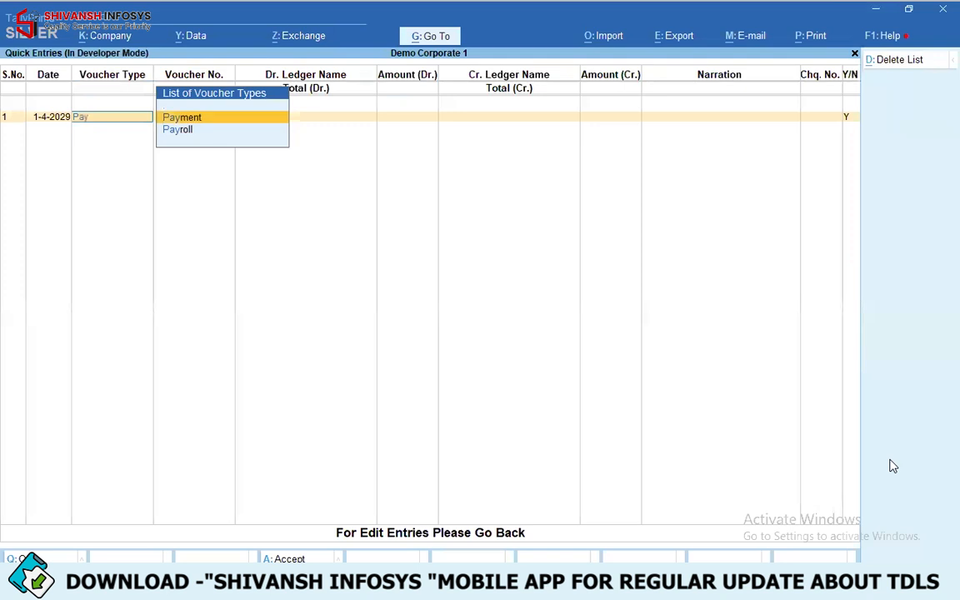
key(Return)
text(12111)
key(Return)
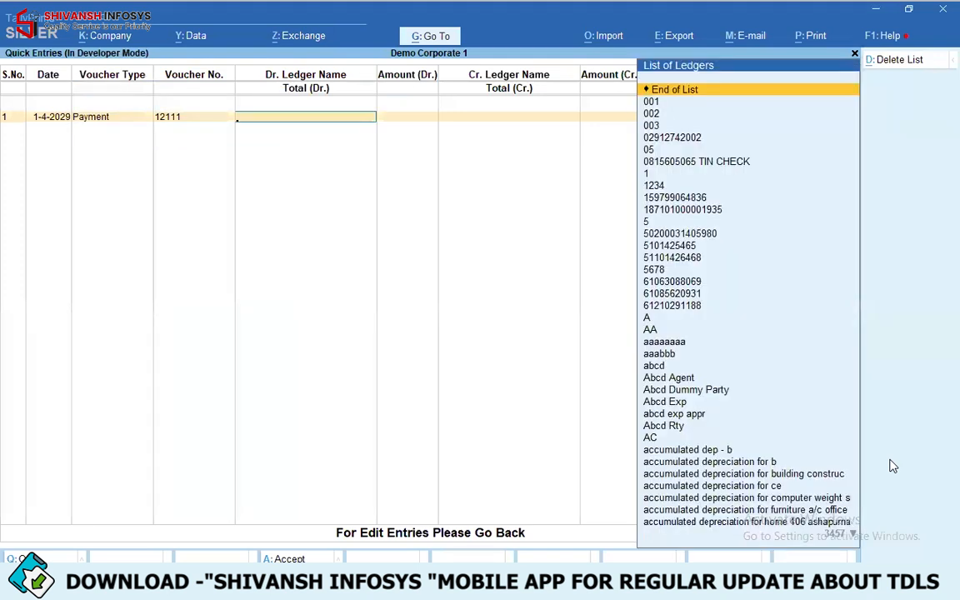
Debit supplier 101 rajasthan with 3,000 in row 1 and finish the row
text(sup)
key(Down)
key(Return)
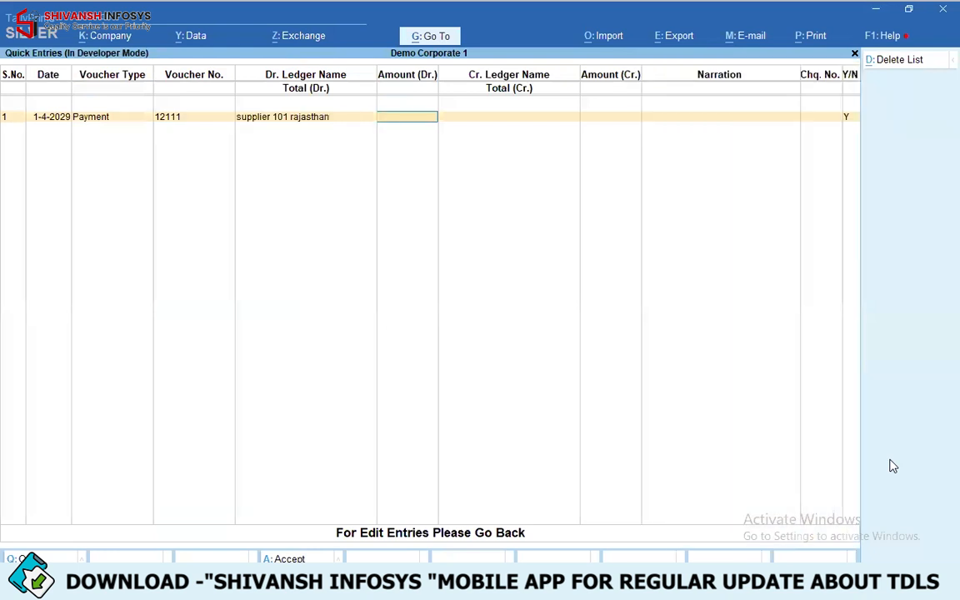
text(200)
key(BackSpace)
key(BackSpace)
key(BackSpace)
text(3000)
key(Return)
key(Return)
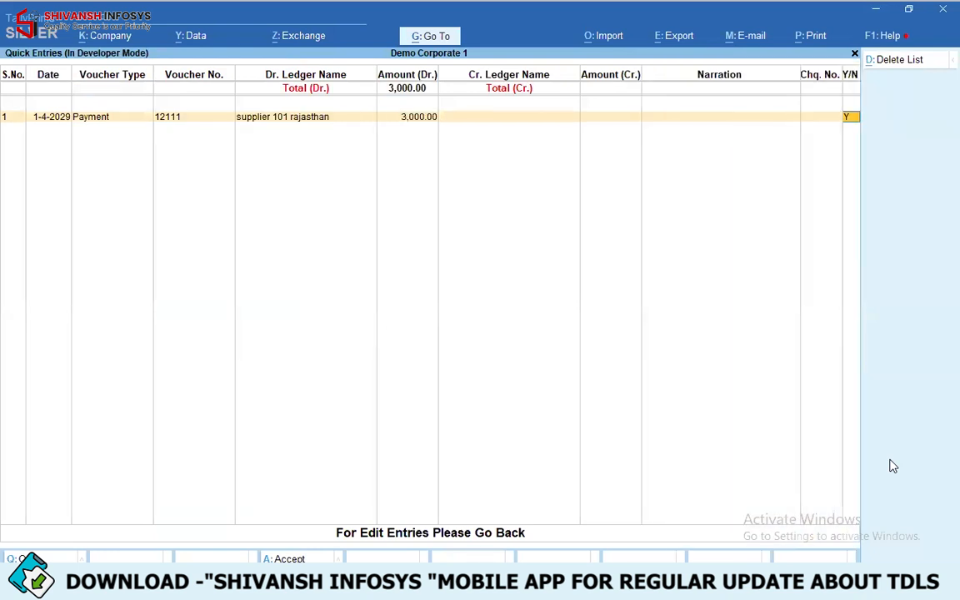
key(Return)
Fill row 2 with date 1-4-2029, voucher type Payment and number 12111, debiting bank ch with 200
text(1-)
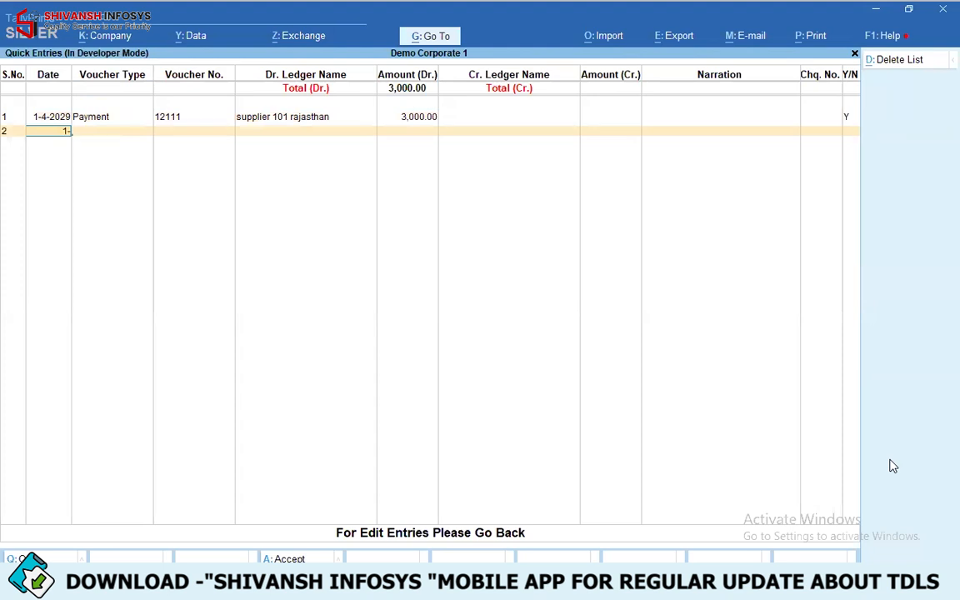
text(4)
key(Return)
key(Return)
key(Return)
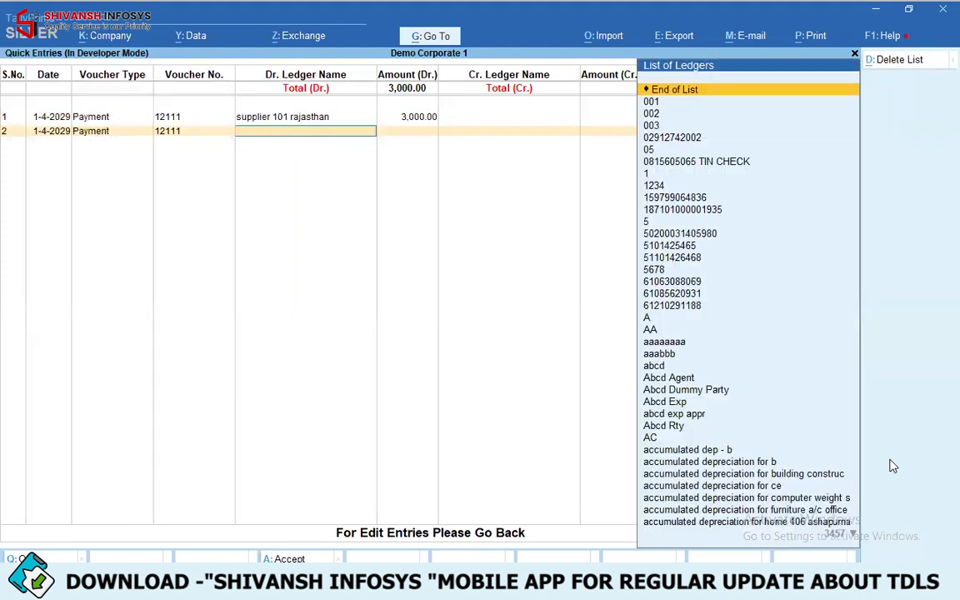
text(bank ch)
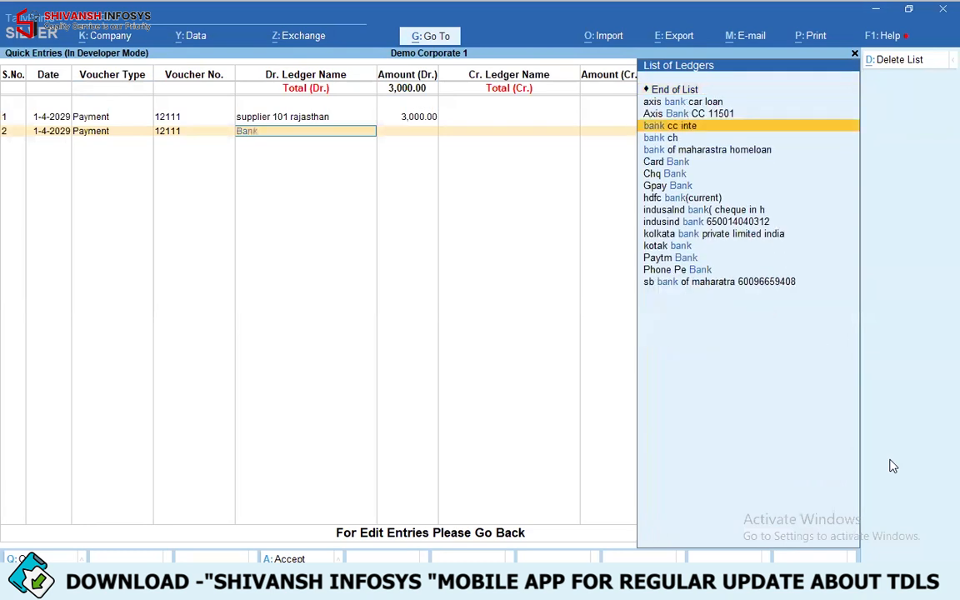
key(Return)
text(200)
key(Return)
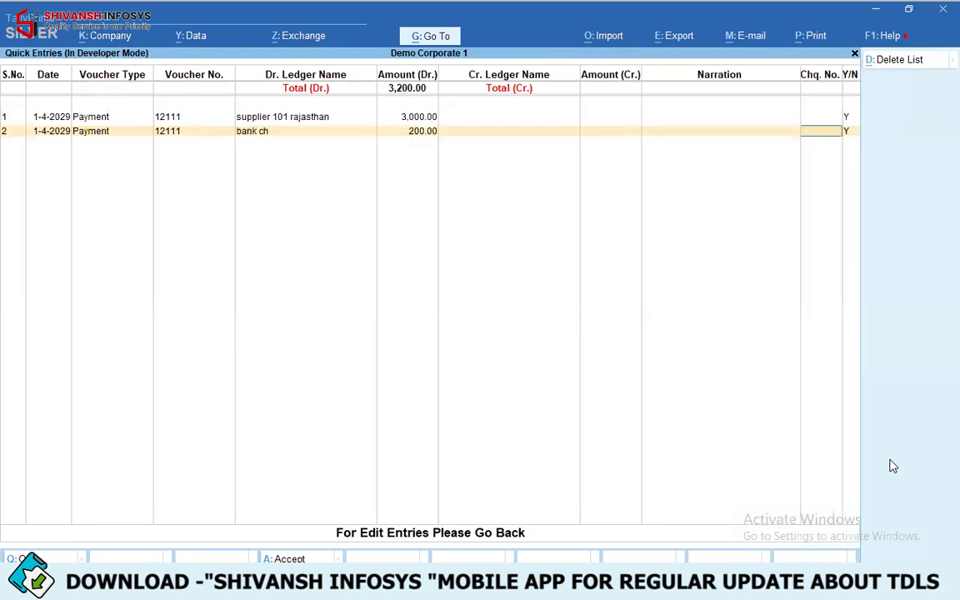
key(Return)
Fill row 3 of Payment voucher 12111 dated 1-4-2029, ending the debit list and crediting kotak bank with 3,200
text(4-2029)
key(Return)
key(Return)
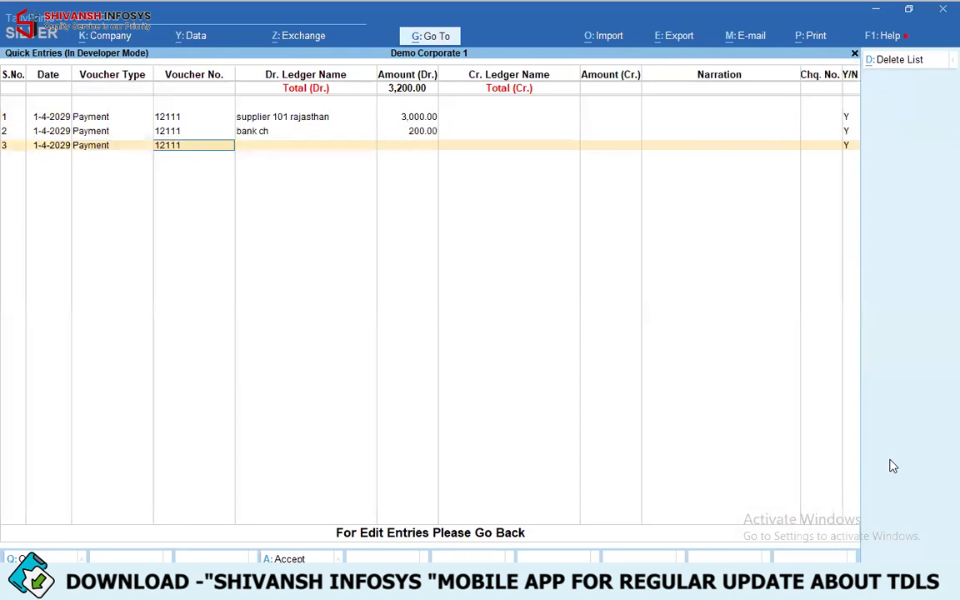
key(Return)
key(Return)
text(kot)
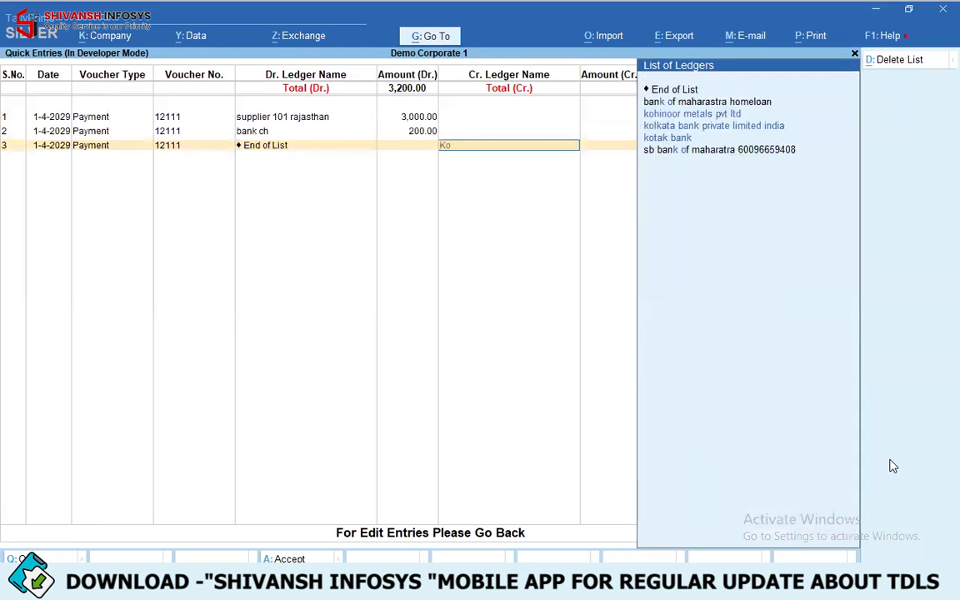
key(Return)
key(Return)
key(Return)
key(Return)
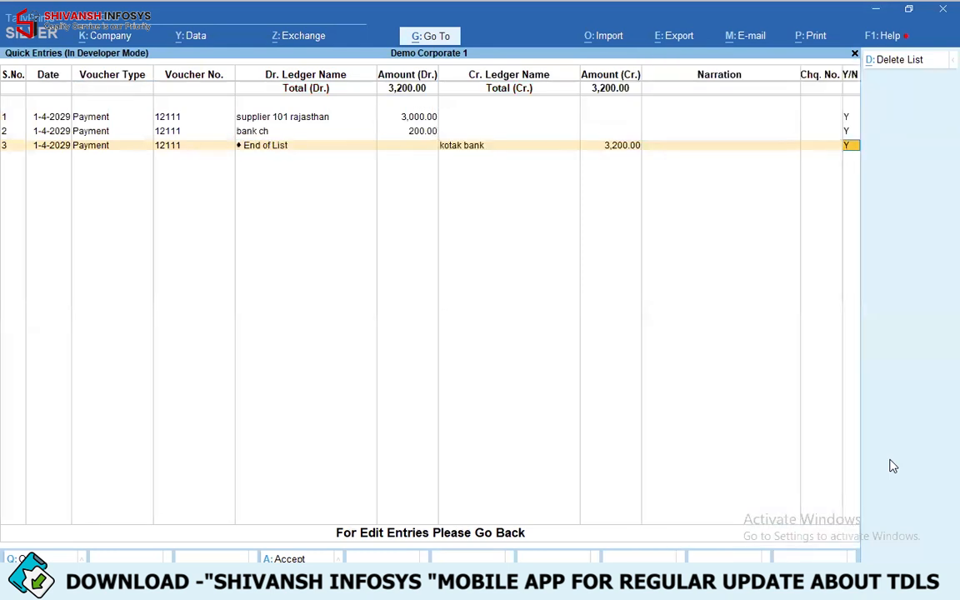
Start row 4 with date 1-4-2029, voucher type Receipt and voucher number 234
text(1-4)
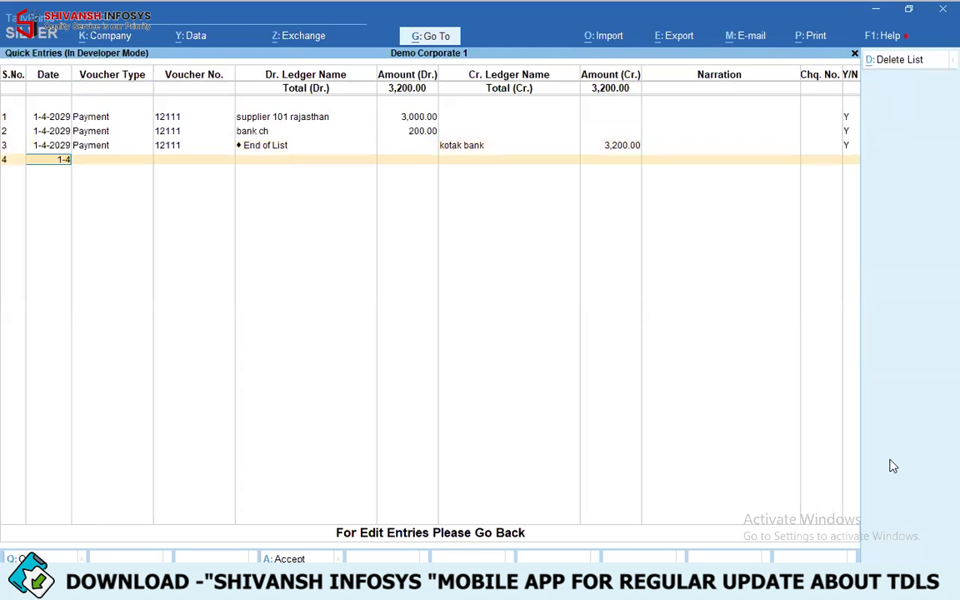
key(Return)
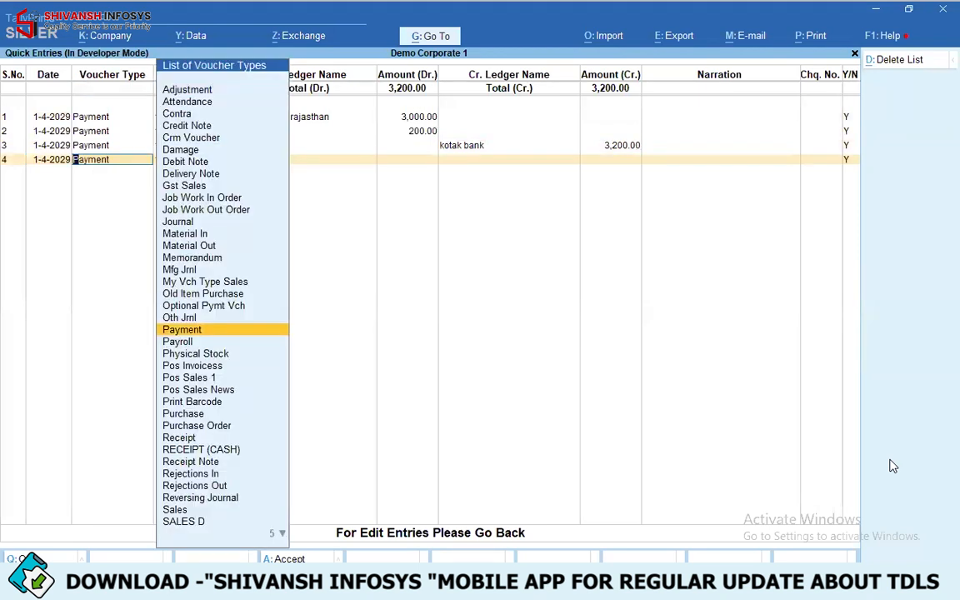
text(rec)
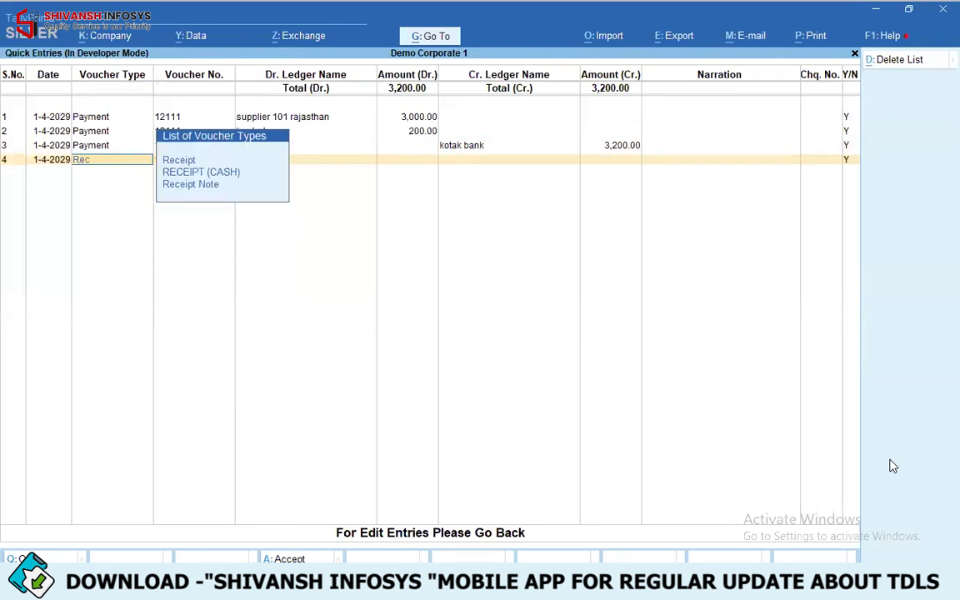
key(Return)
text(234)
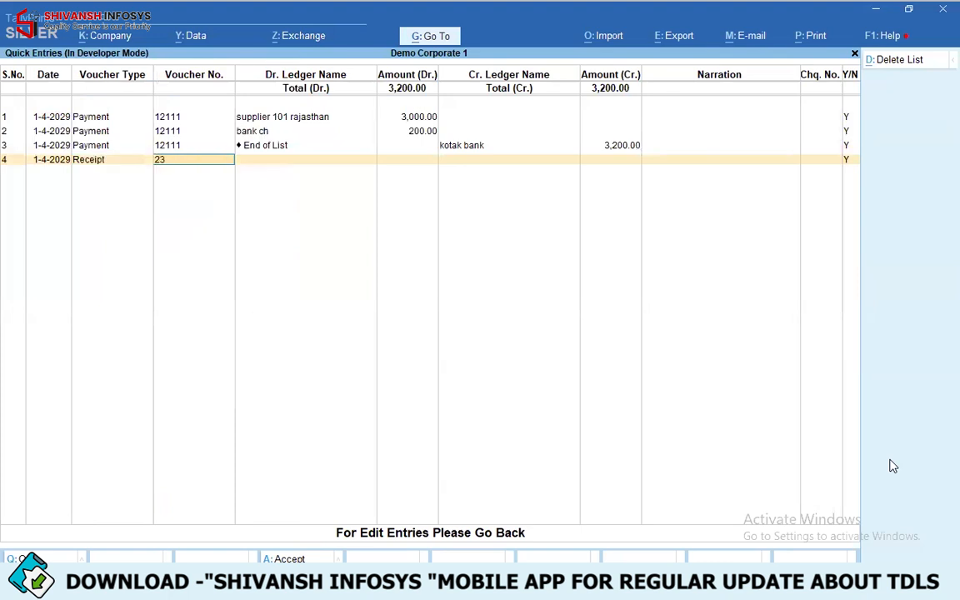
key(Return)
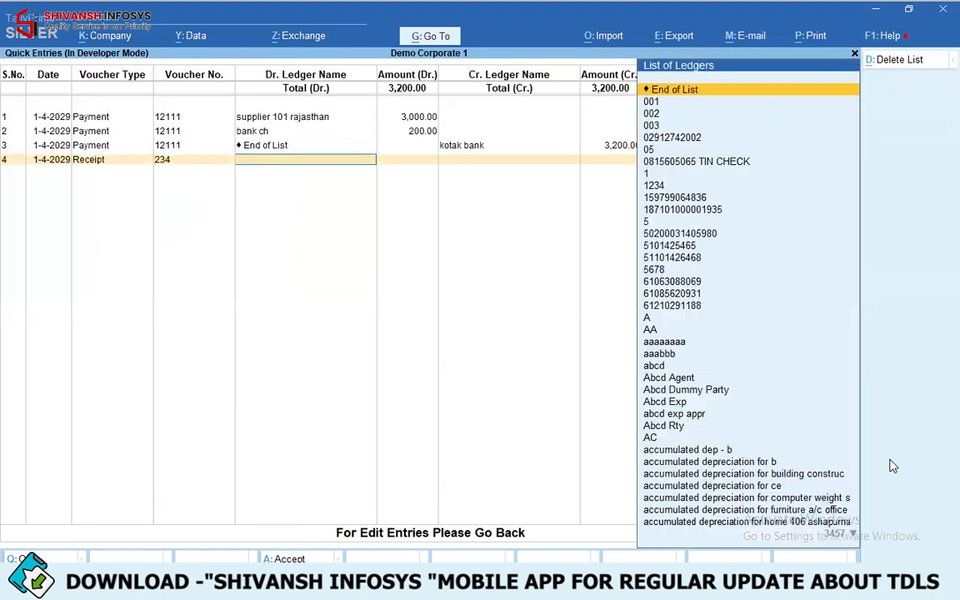
Debit the Axis Bank CC ledger with 4,000 in row 4 and finish the row
text(Axi)
key(Return)
key(Down)
key(Down)
key(Return)
text(4000)
key(Return)
key(Return)
key(Return)
Fill row 5 of Receipt voucher 234 dated 1-4-2029, ending the debit list and crediting customer 1000 rajasthan with 2,100
text(1-)
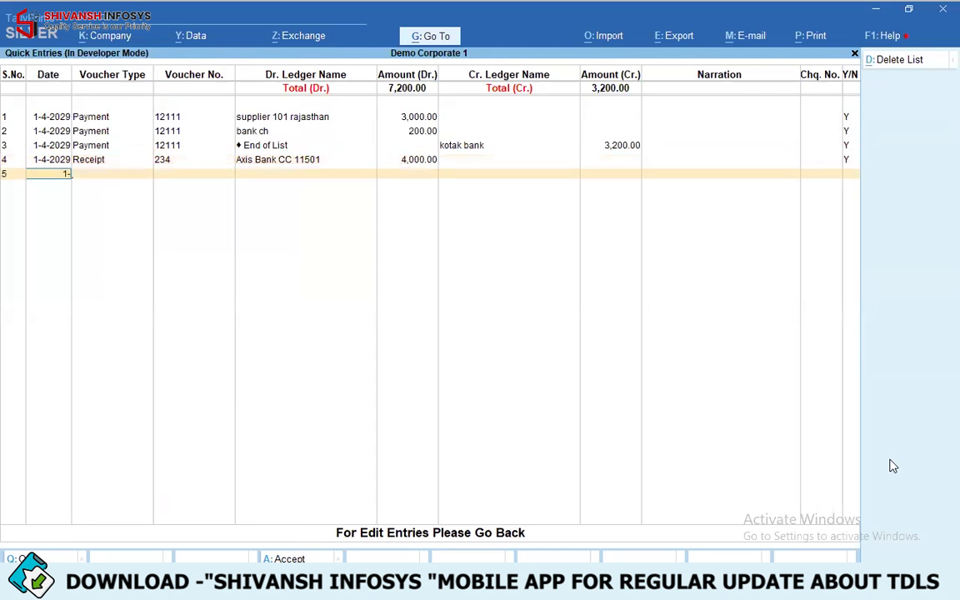
text(4)
key(Return)
key(Return)
key(Return)
key(Return)
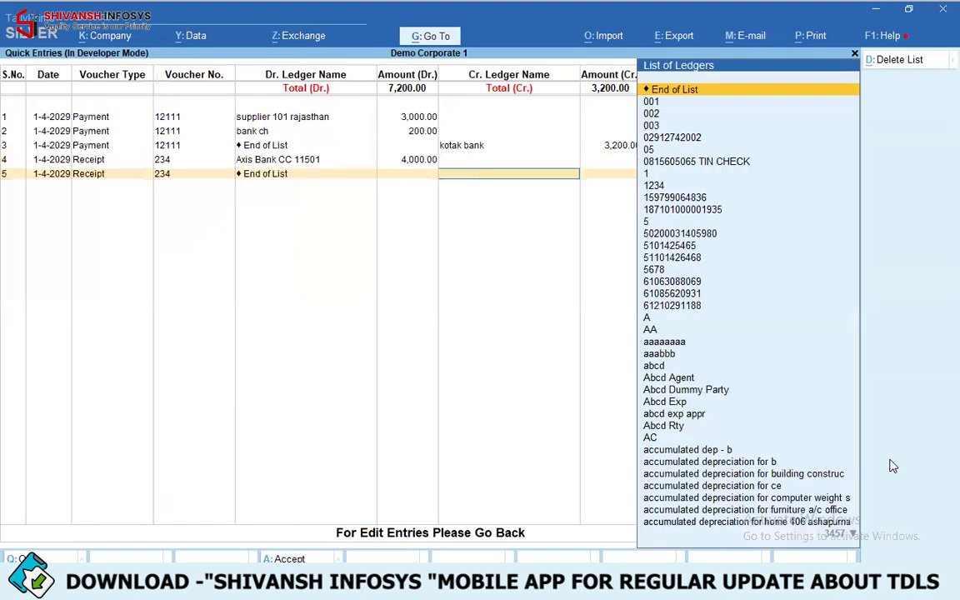
text(Cust)
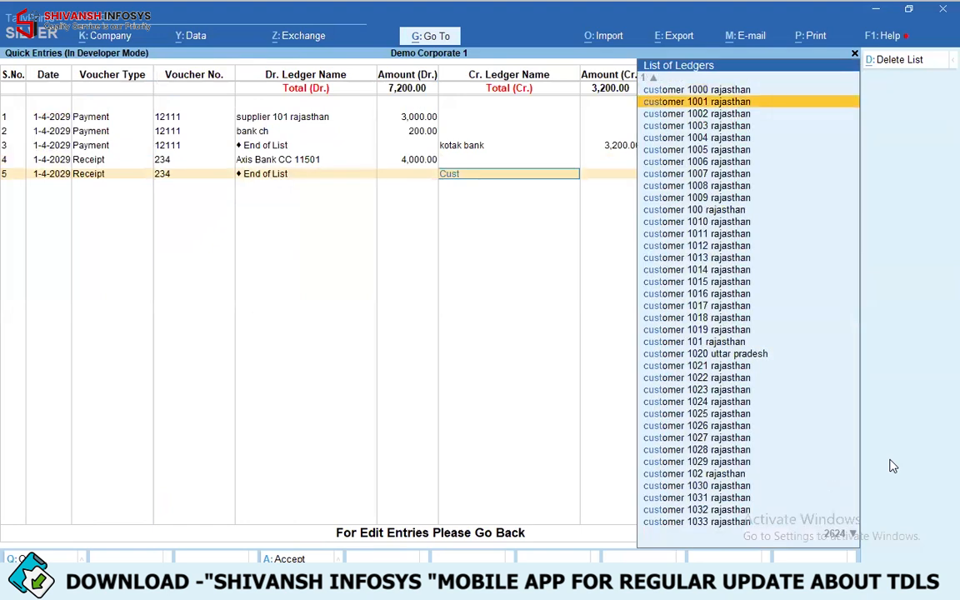
key(Return)
text(2100)
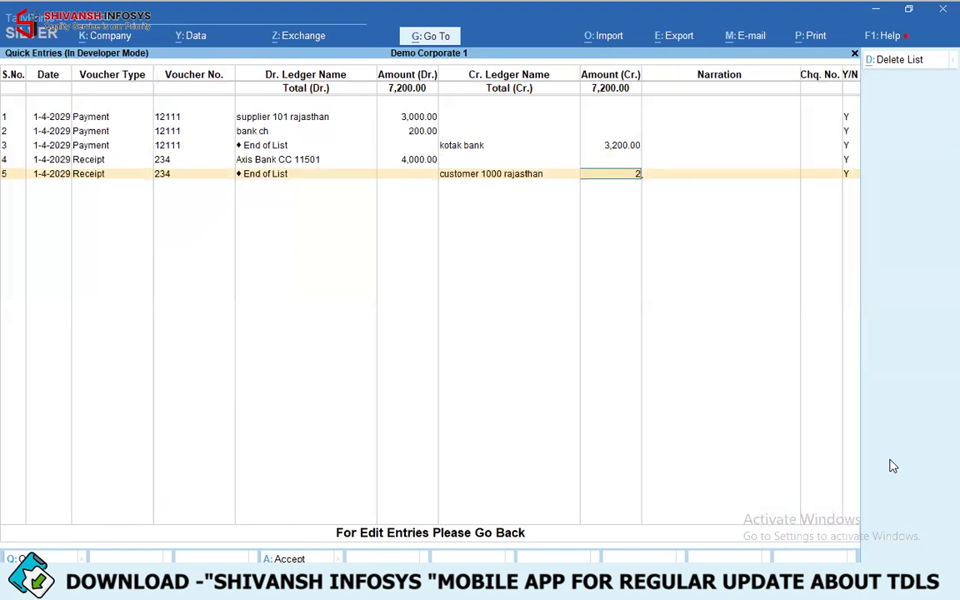
key(Return)
key(Return)
key(Return)
Start row 6 for Receipt voucher 234 dated 1-4-2029 with End of List as the debit ledger
text(1-)
key(Return)
key(Return)
key(Return)
key(Return)
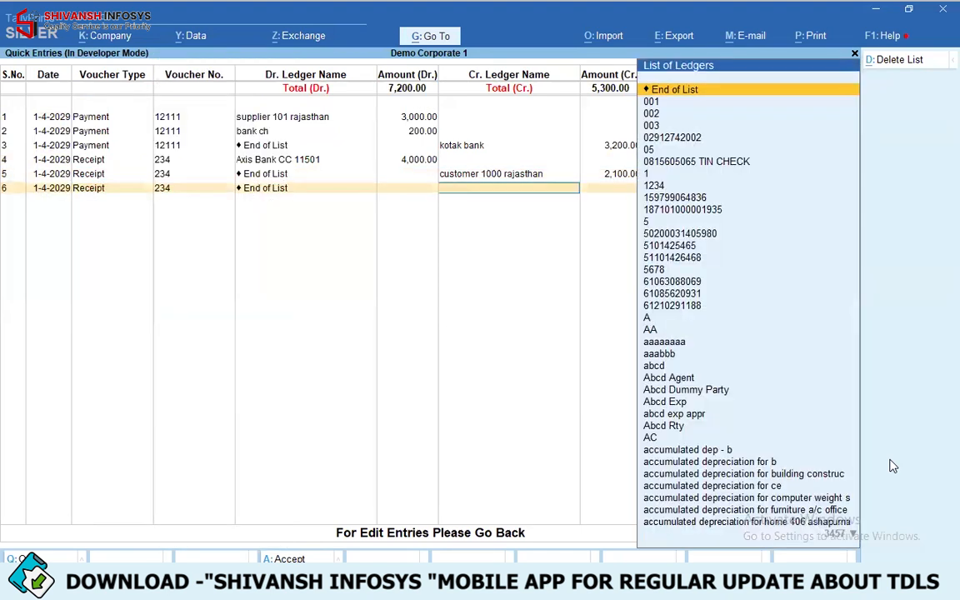
Credit customer 1006 rajasthan with 1,900 in row 6 and finish the list of entries
text(Cust)
key(Down)
key(Down)
key(Down)
key(Down)
key(Down)
key(Down)
key(Return)
key(Return)
key(Return)
key(Return)
key(Return)
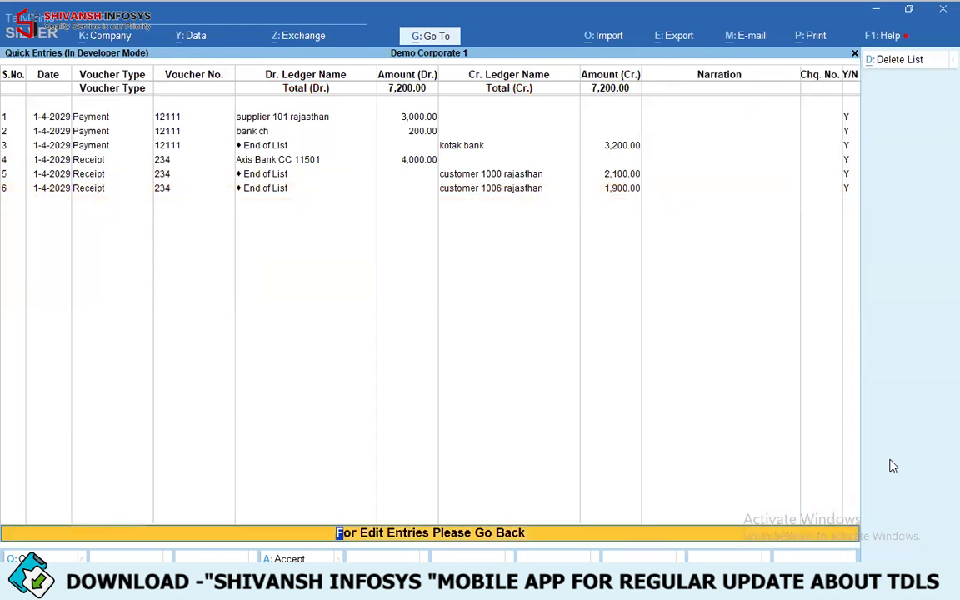
Save the quick entries and open the Day Book for 1-Apr-29
key(Return)
key(Return)
key(Return)
key(Escape)
key(n)
key(d)
key(d)
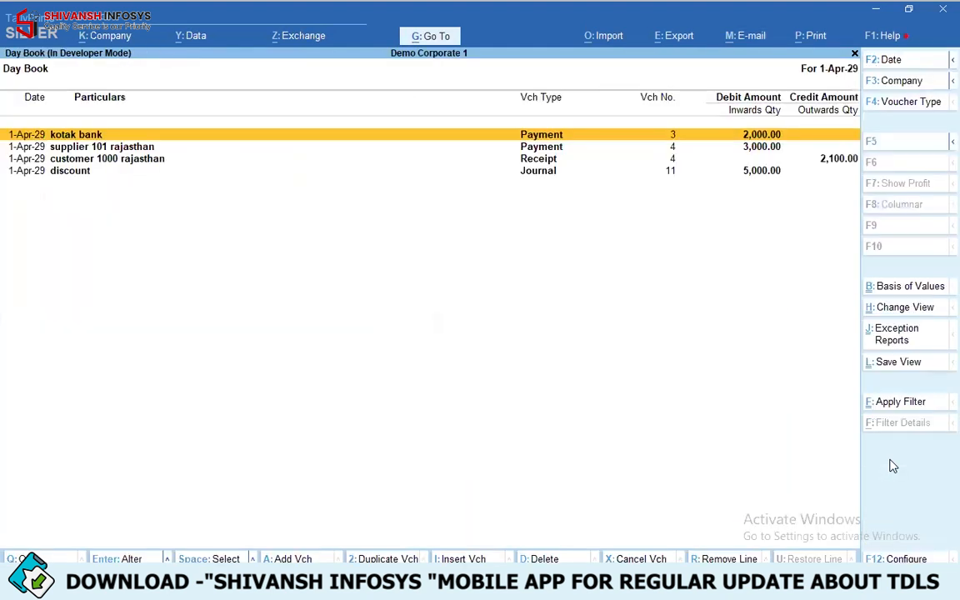
Review the discount Journal voucher from the Day Book and return to the list
key(Down)
key(Down)
key(Down)
key(Return)
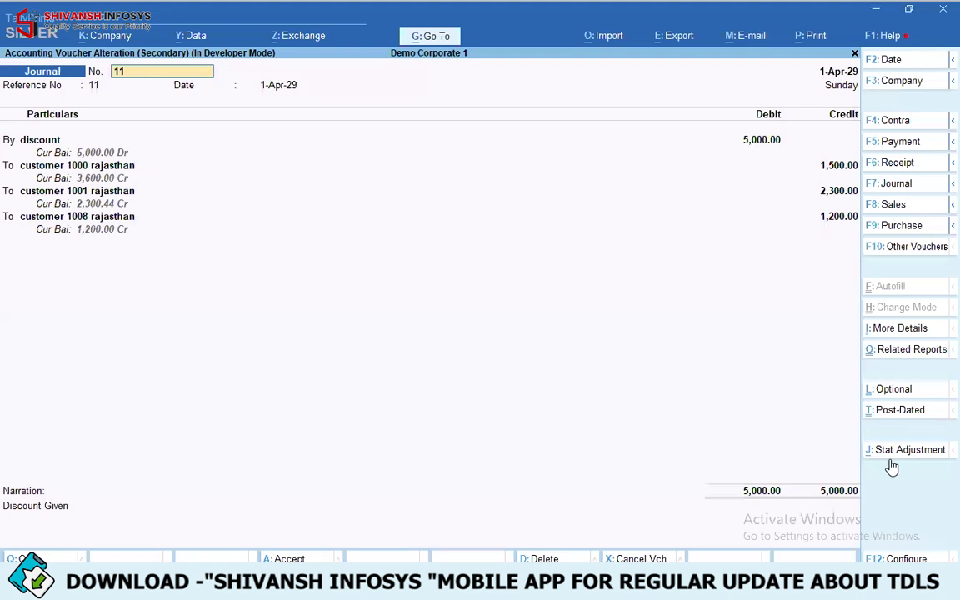
key(Escape)
key(F2)
key(Escape)
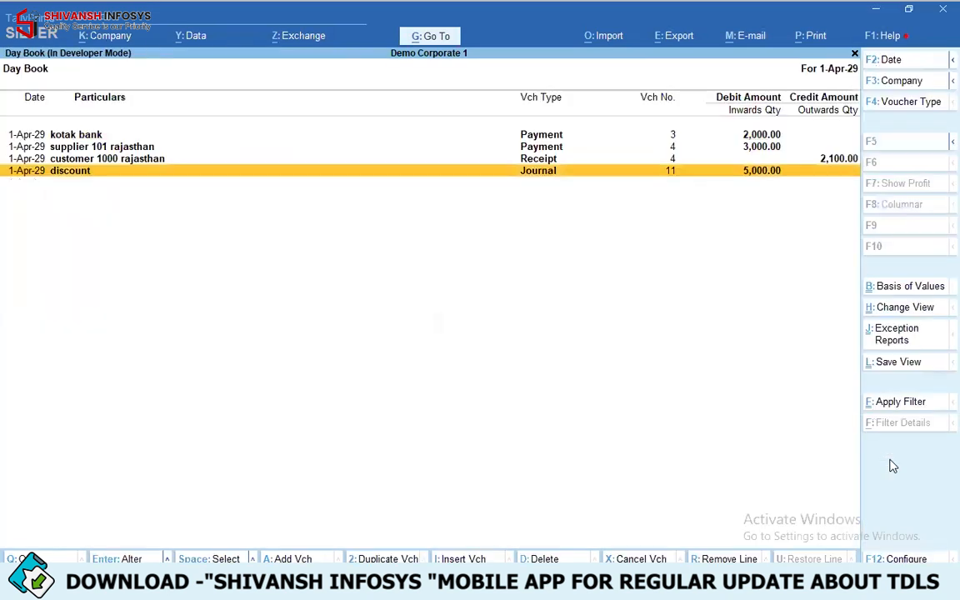
Review the customer 1000 rajasthan Receipt voucher from the Day Book and close it without changes
key(Up)
key(Up)
key(Down)
key(Return)
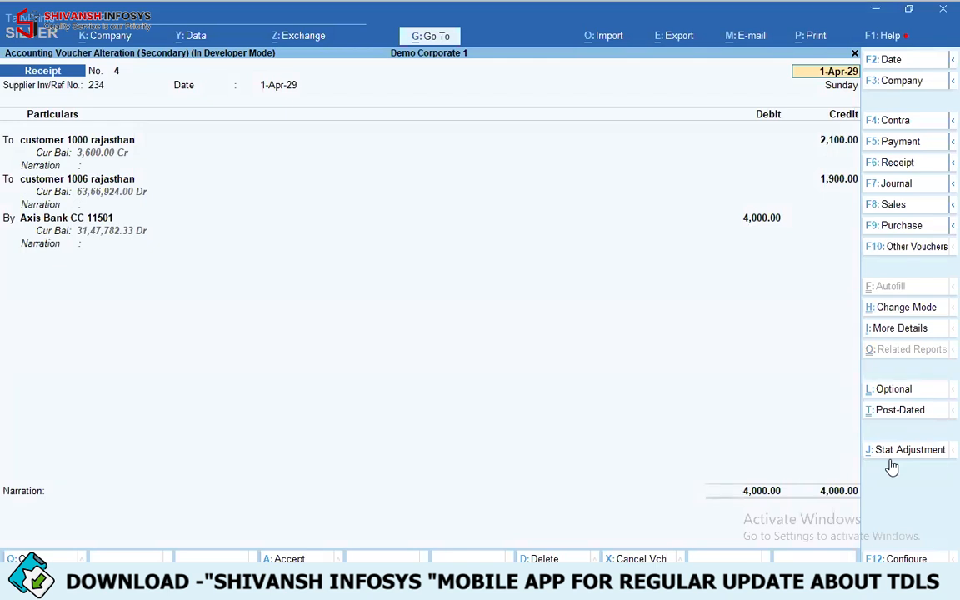
key(Escape)
key(y)
Review the supplier 101 rajasthan Payment voucher from the Day Book and close it without changes
key(Up)
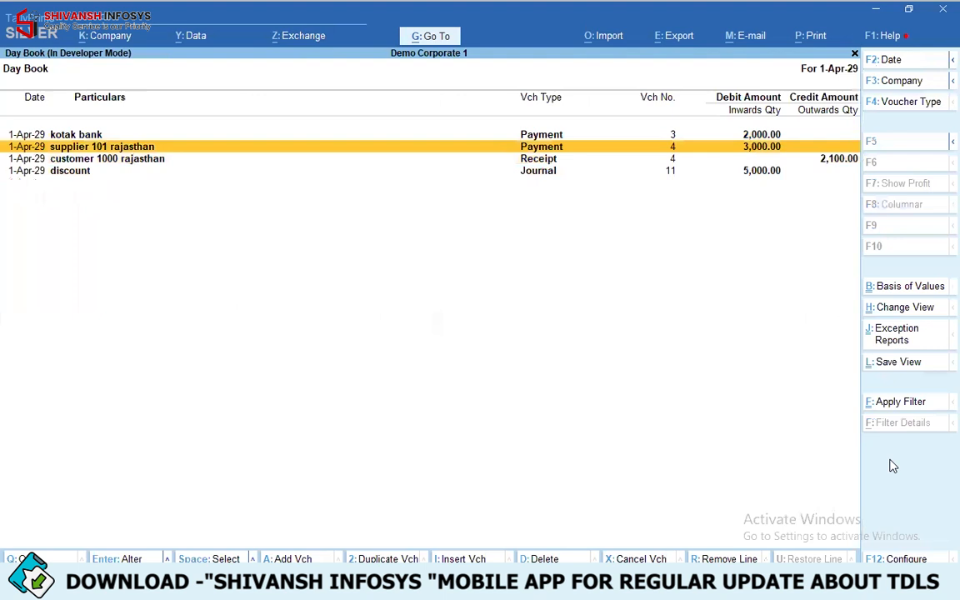
key(Return)
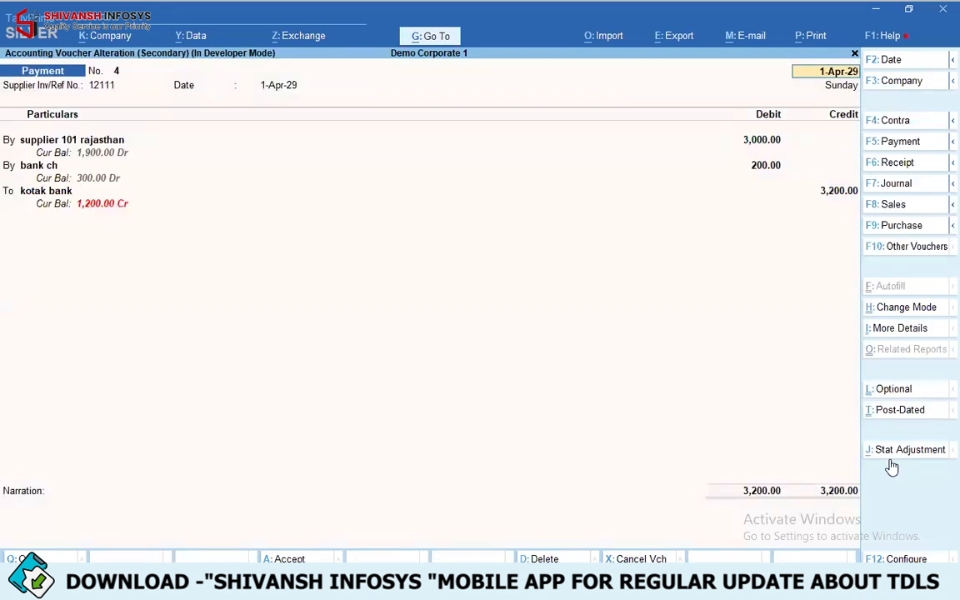
key(BackSpace)
key(Escape)
key(Escape)
Open the Cash/Bank Book(s) summary from Account Books
key(Return)
key(Down)
key(Down)
key(Down)
key(Return)
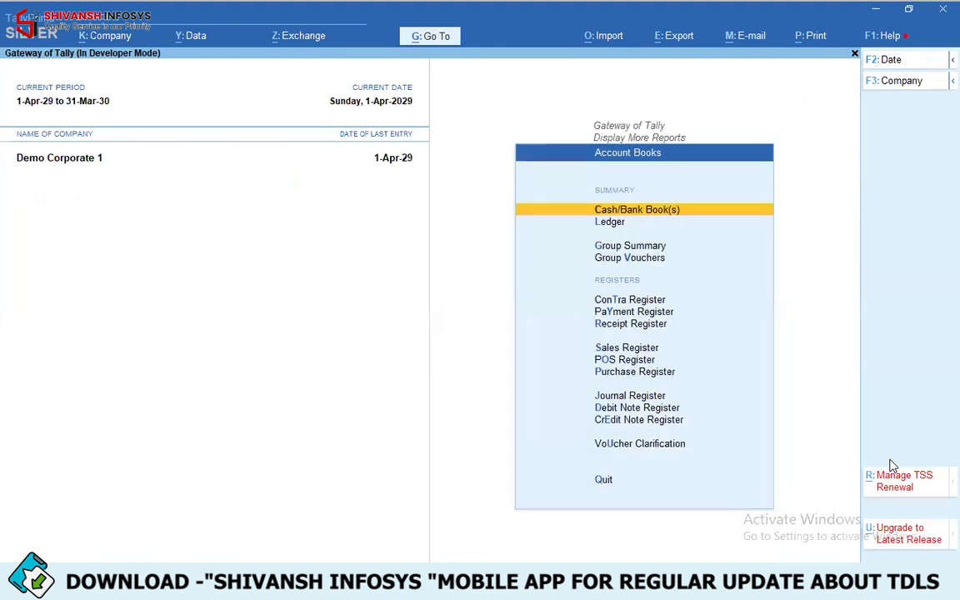
key(Return)
Open the April ledger vouchers of the Axis Bank CC ledger from the Cash/Bank Summary
key(Down)
key(Down)
key(Down)
key(Down)
key(Down)
key(Down)
key(Down)
key(Down)
key(Down)
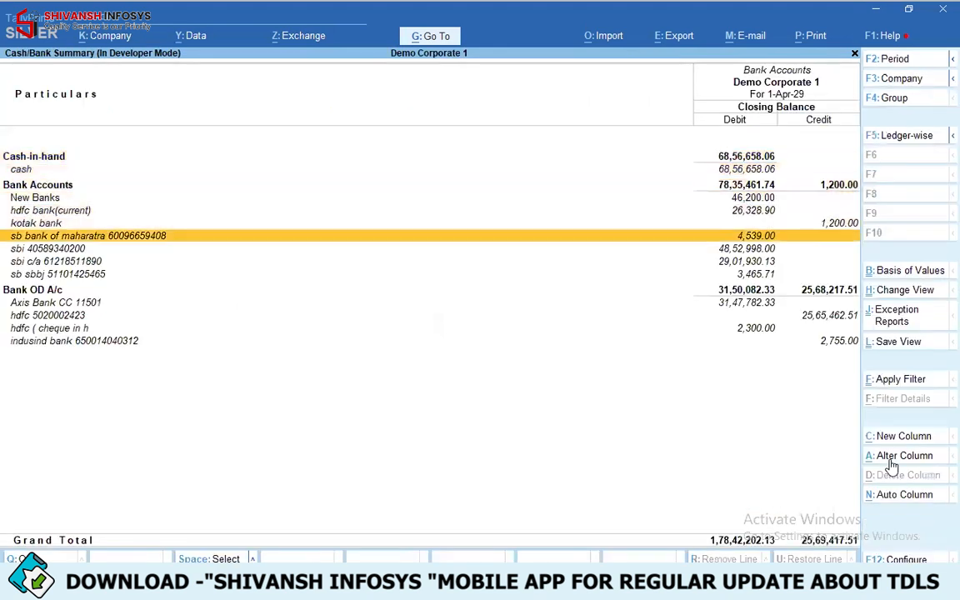
key(Down)
key(Down)
key(Return)
key(Return)
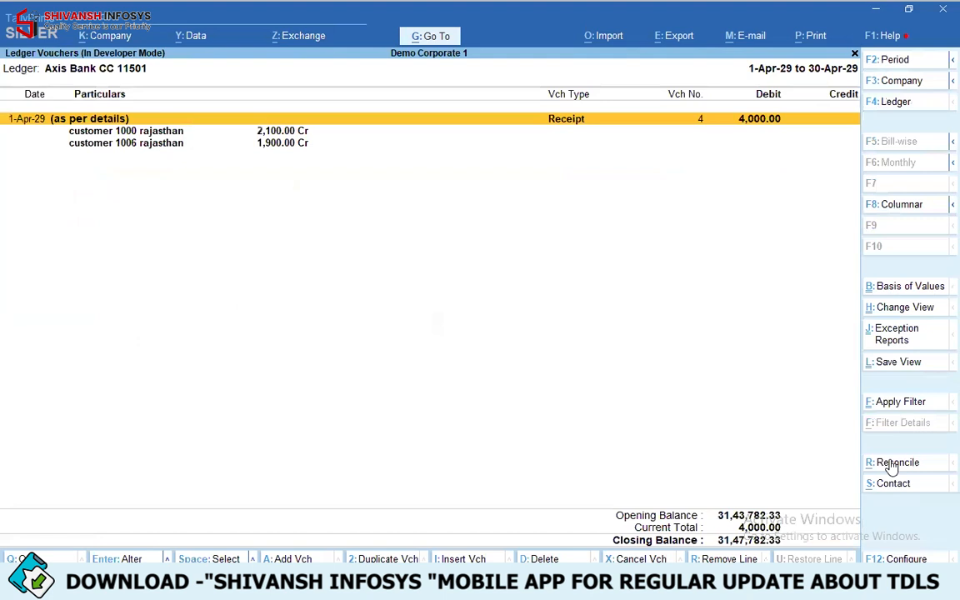
Check the bank reconciliation of the Axis Bank CC ledger and return to the Cash/Bank Summary
click(890, 463)
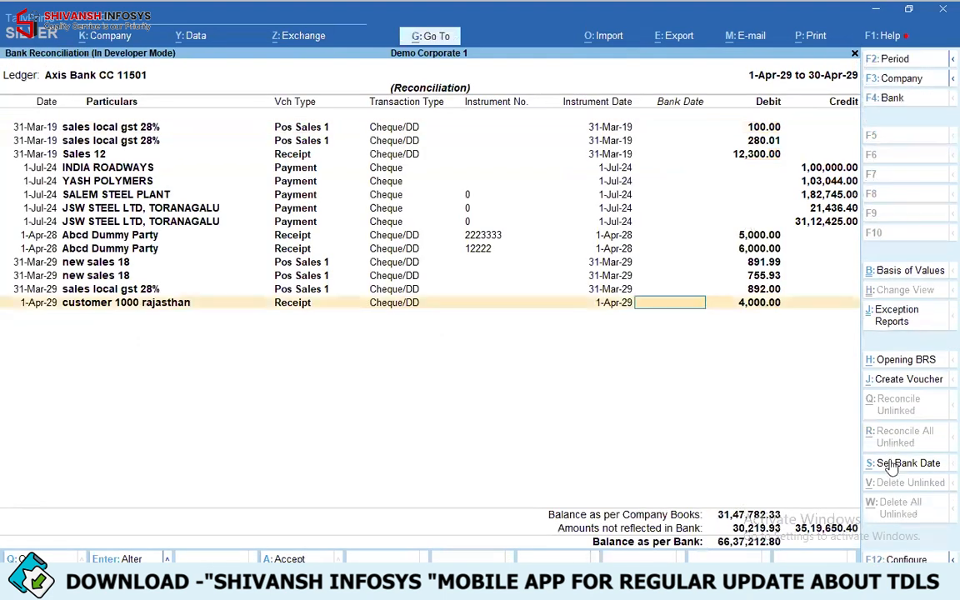
key(Escape)
key(Escape)
key(Escape)
Open the April ledger vouchers of the kotak bank ledger
key(Up)
key(Up)
key(Up)
key(Up)
key(Up)
key(Up)
key(Return)
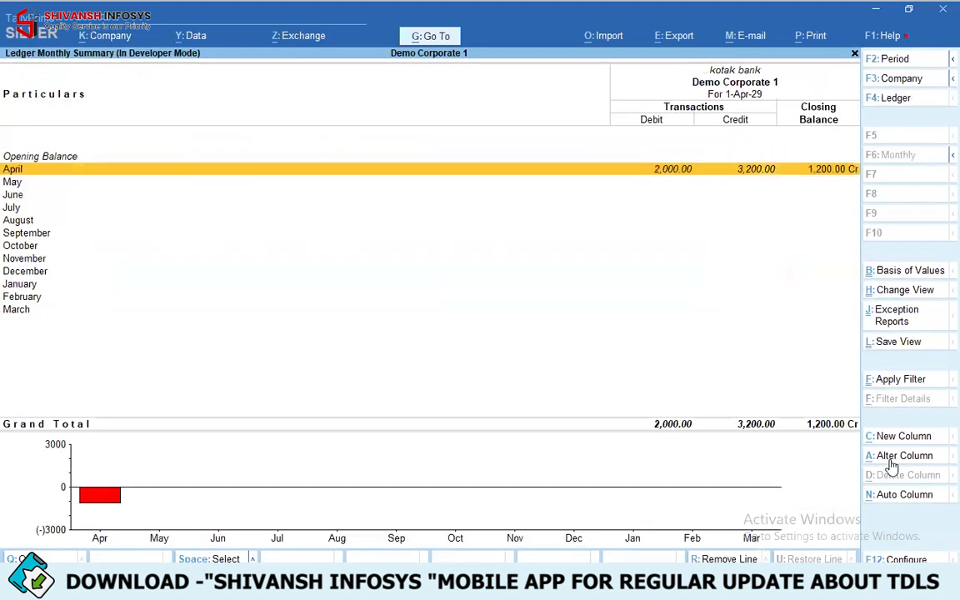
key(Return)
Check the bank reconciliation of the kotak bank ledger and return to the Display More Reports menu
click(890, 464)
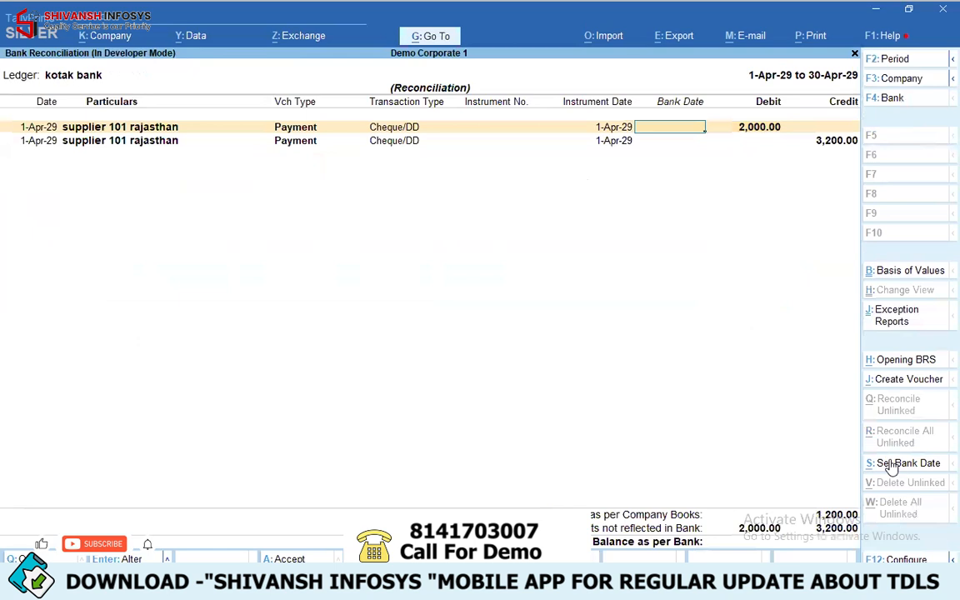
key(Escape)
key(Escape)
key(Escape)
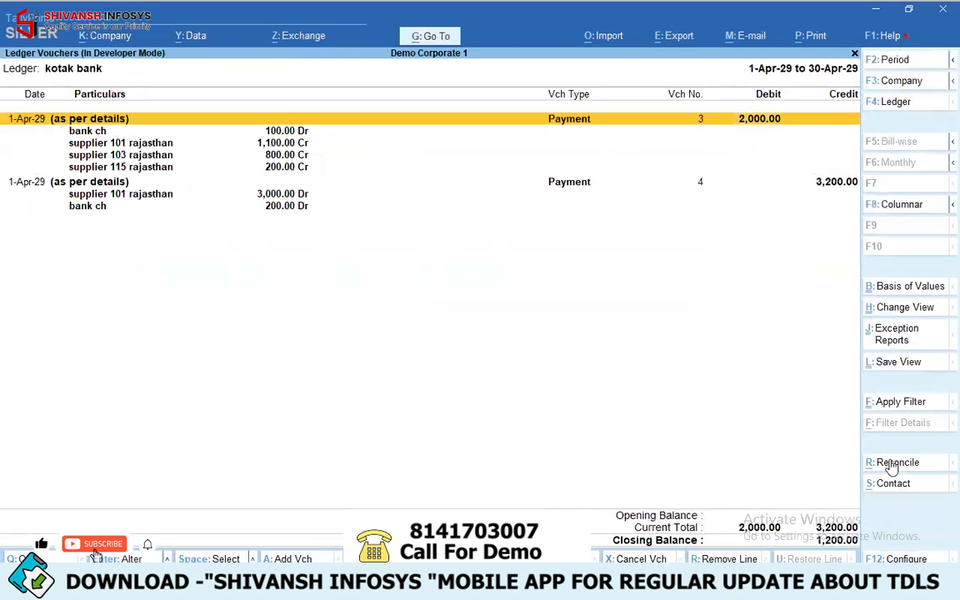
key(Escape)
key(Escape)
key(Escape)
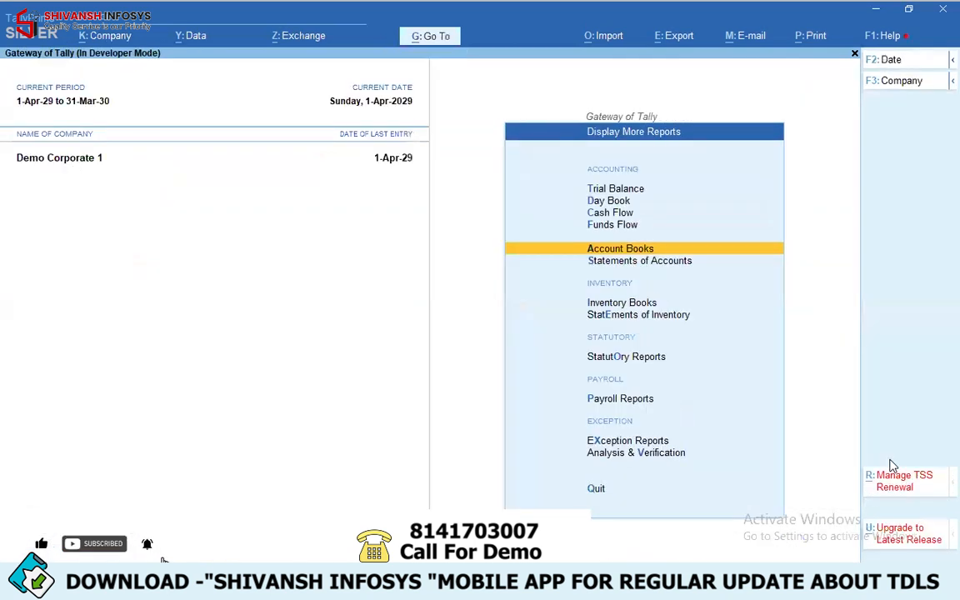